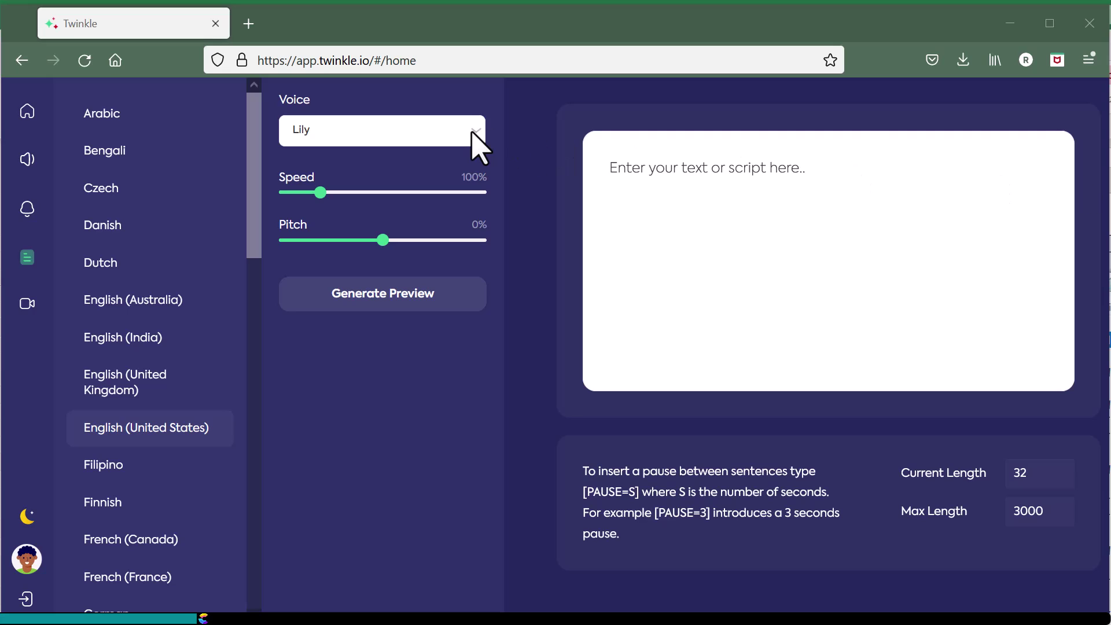
# - Paste the 'Hey Guys, do we? do we seem blurry?' line, voice it as Jessica, and download the audio
pyautogui.click(472, 133)
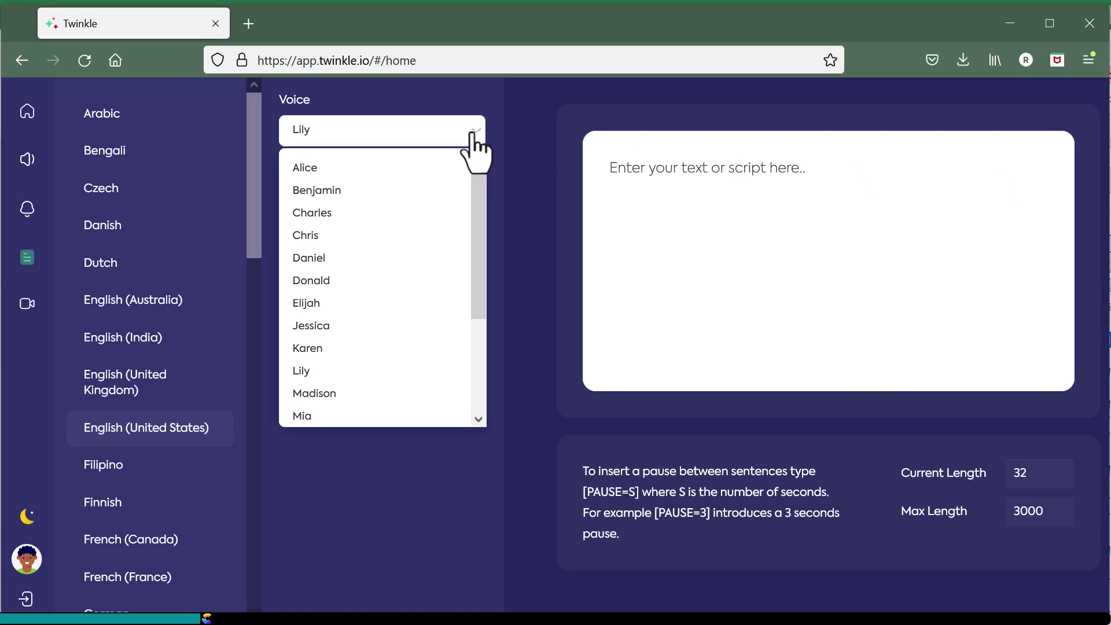
pyautogui.click(371, 333)
pyautogui.click(825, 193)
pyautogui.write('Hey Guys, do we? do we seem blurry?')
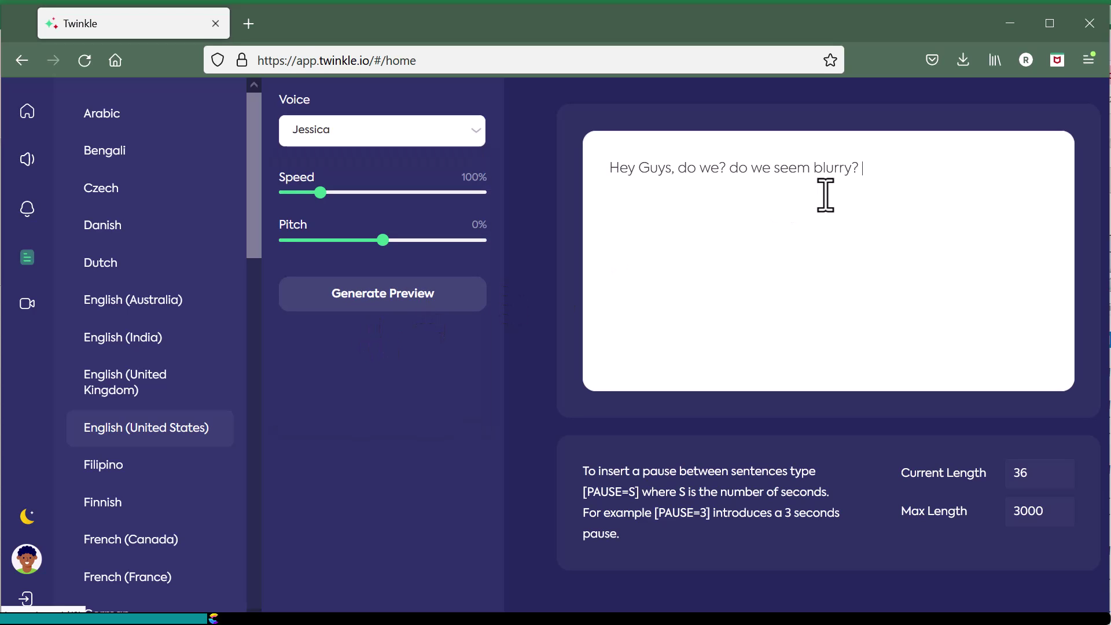
pyautogui.click(373, 318)
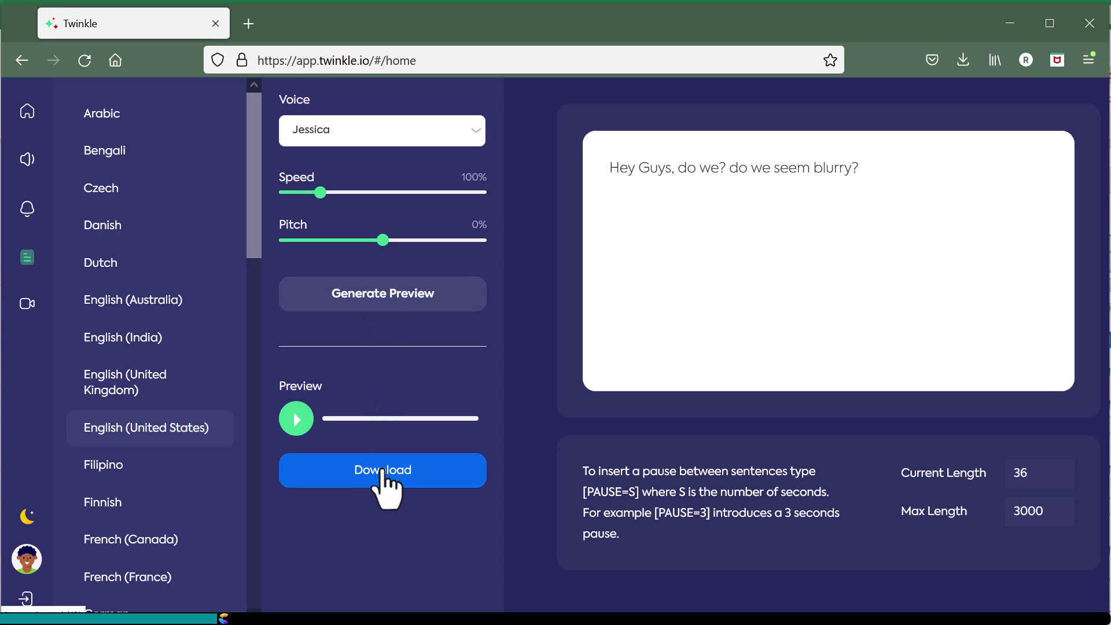
pyautogui.click(382, 470)
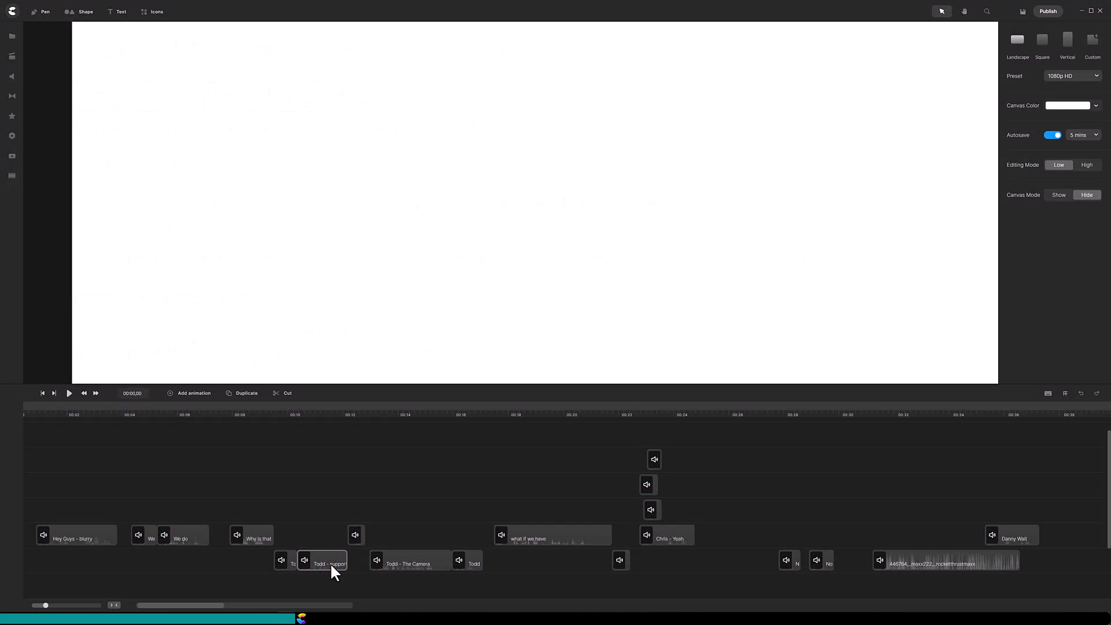
# - Drag the 3D Cool Guy character from the Characters library onto the canvas and fit the canvas to view
pyautogui.click(12, 56)
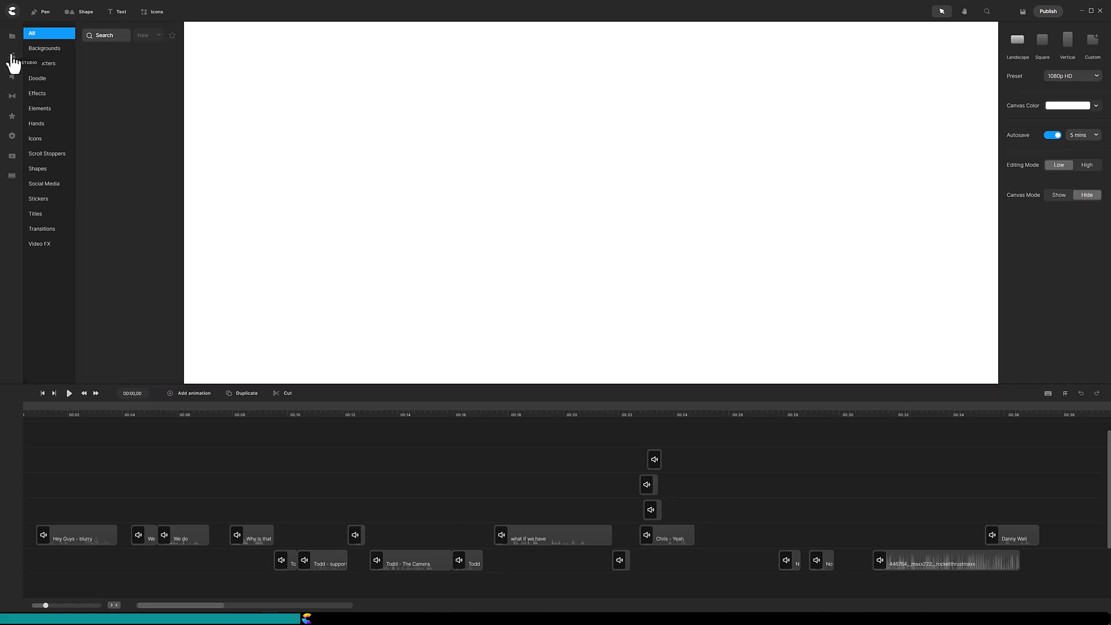
pyautogui.click(45, 63)
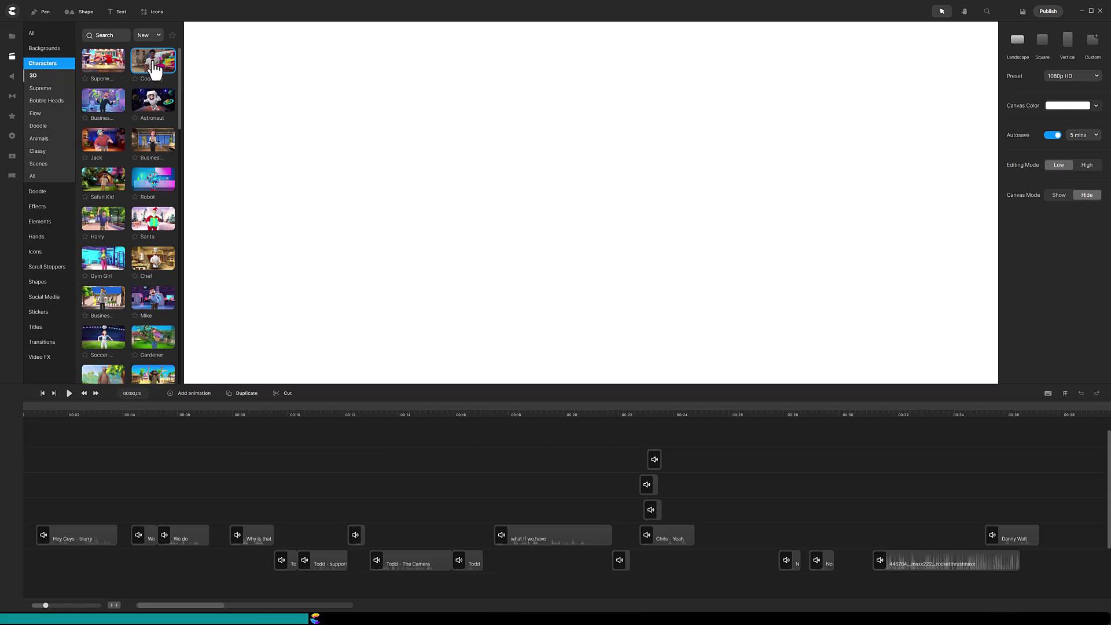
pyautogui.moveTo(434, 137); pyautogui.dragTo(444, 140)
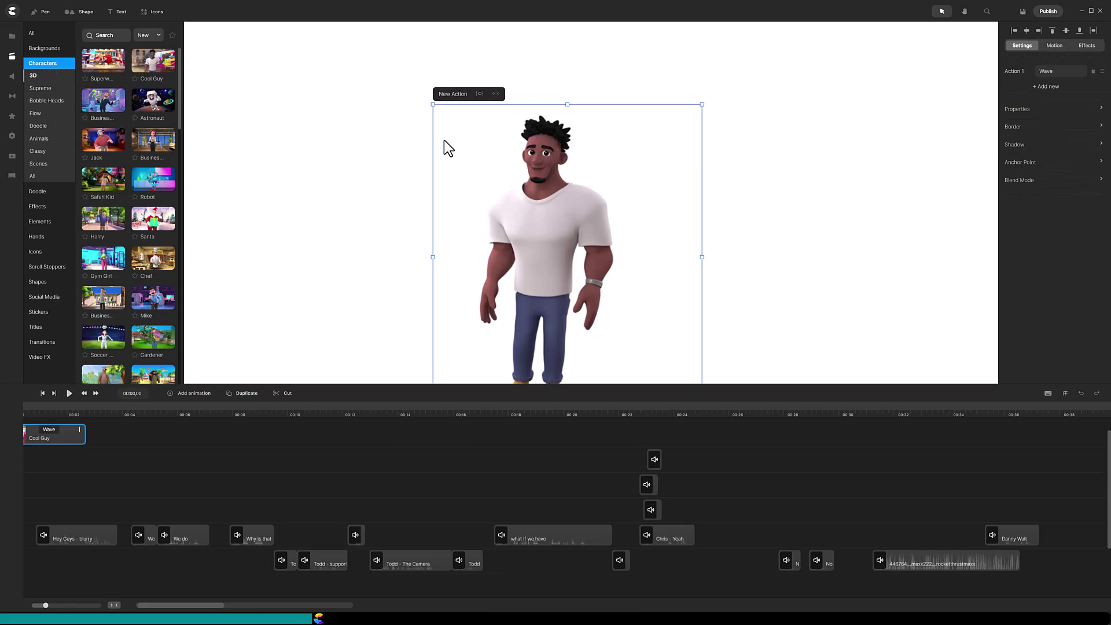
pyautogui.click(987, 12)
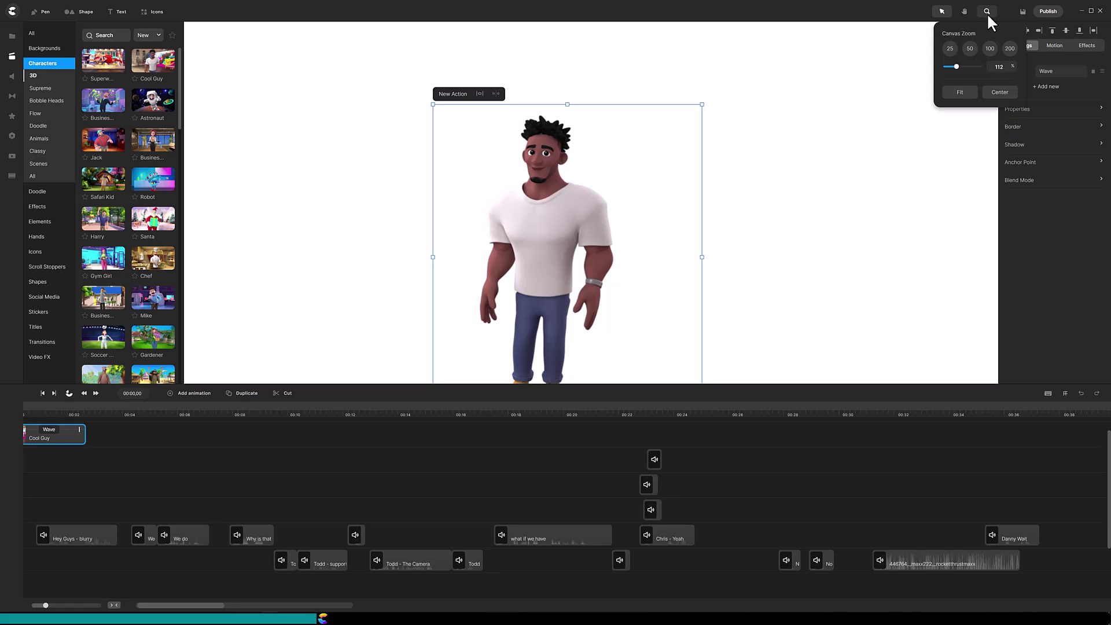
pyautogui.click(961, 95)
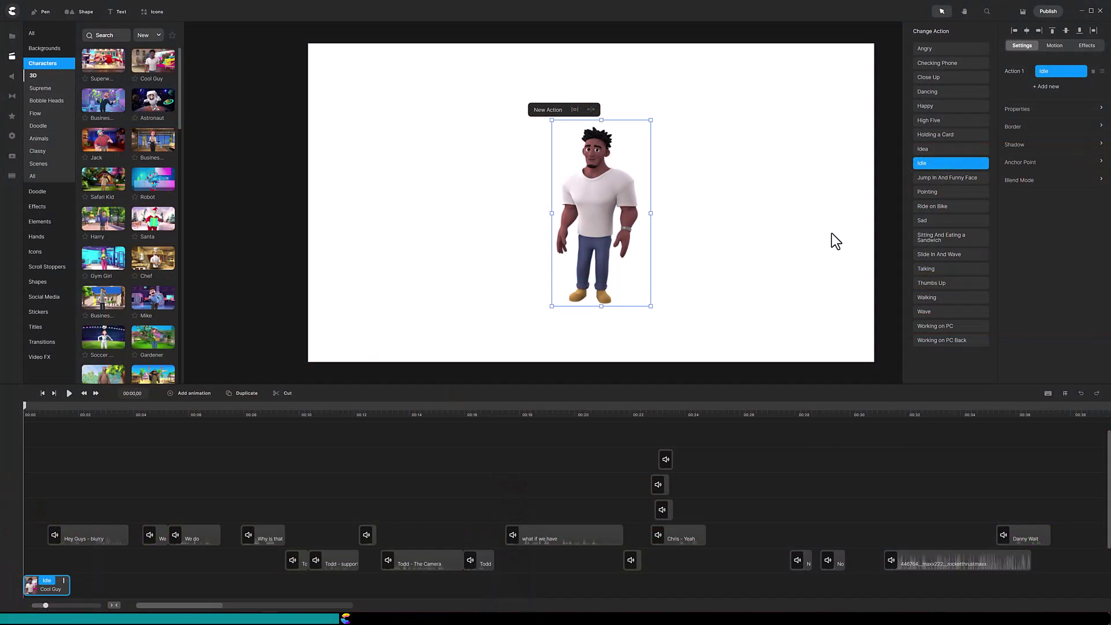
# - Add Dancing and Talking after Idle, lengthen the clip, and scrub to about 11 seconds
pyautogui.click(1046, 89)
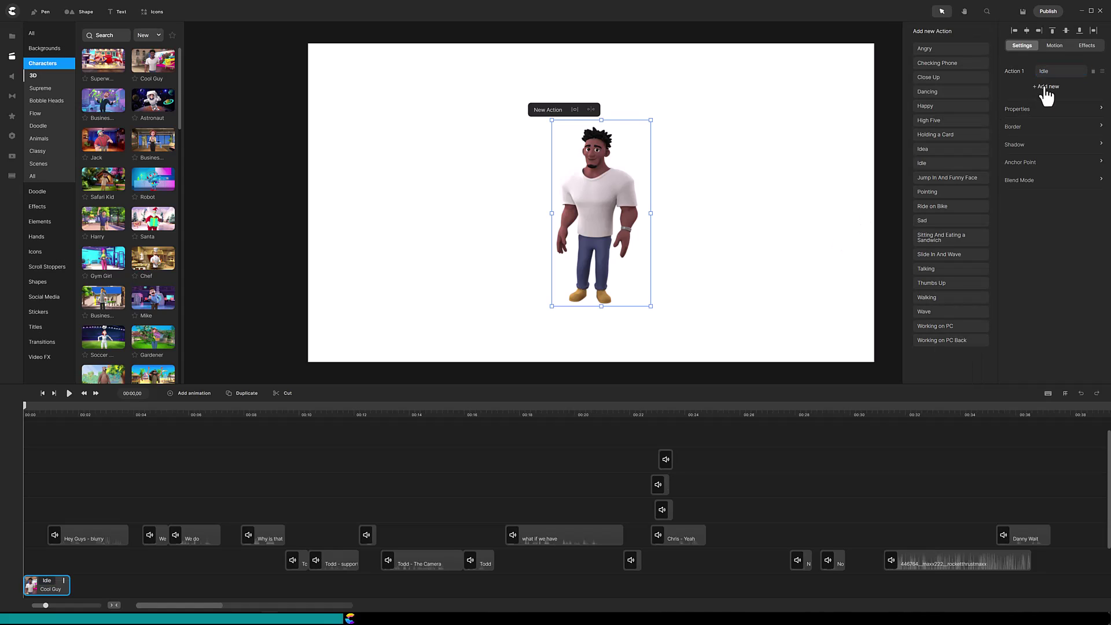
pyautogui.click(932, 93)
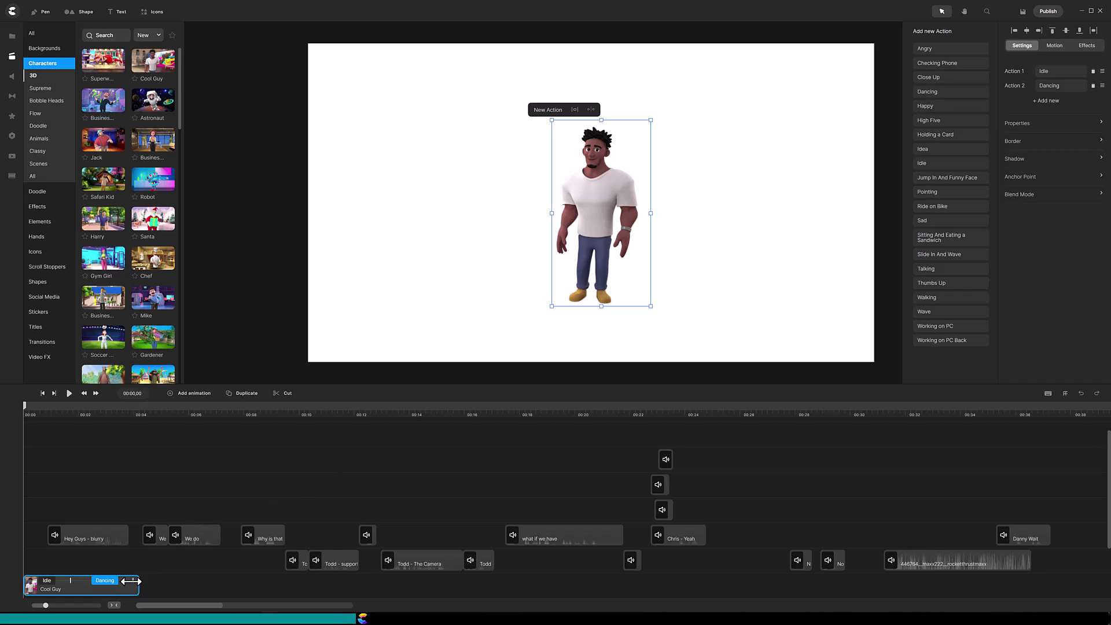
pyautogui.moveTo(139, 585); pyautogui.dragTo(281, 583)
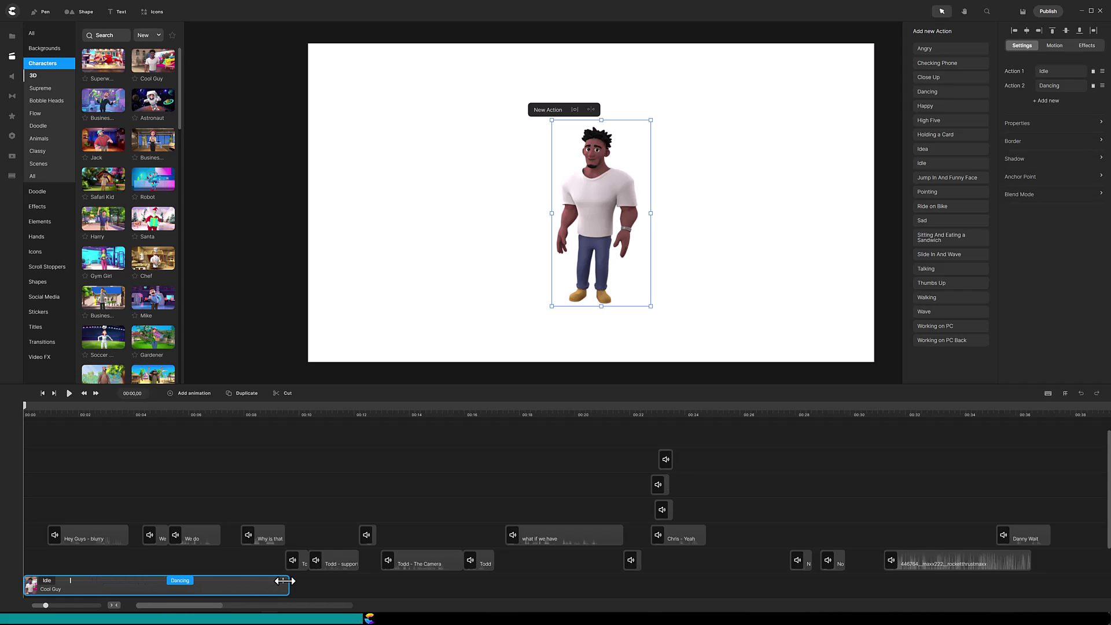
pyautogui.moveTo(285, 580); pyautogui.dragTo(285, 580)
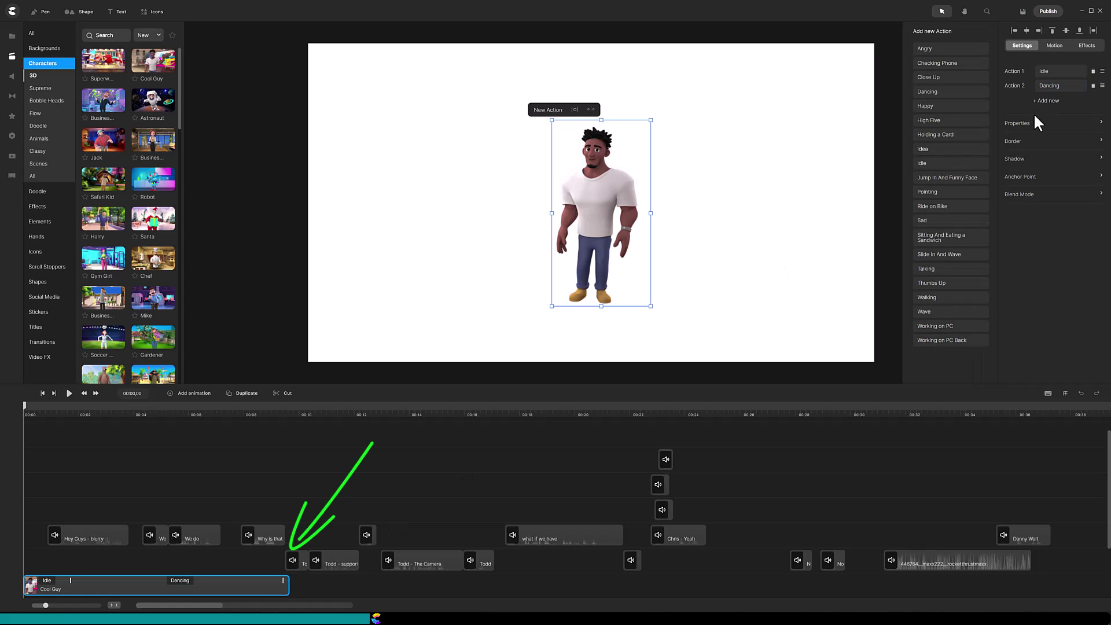
pyautogui.click(925, 269)
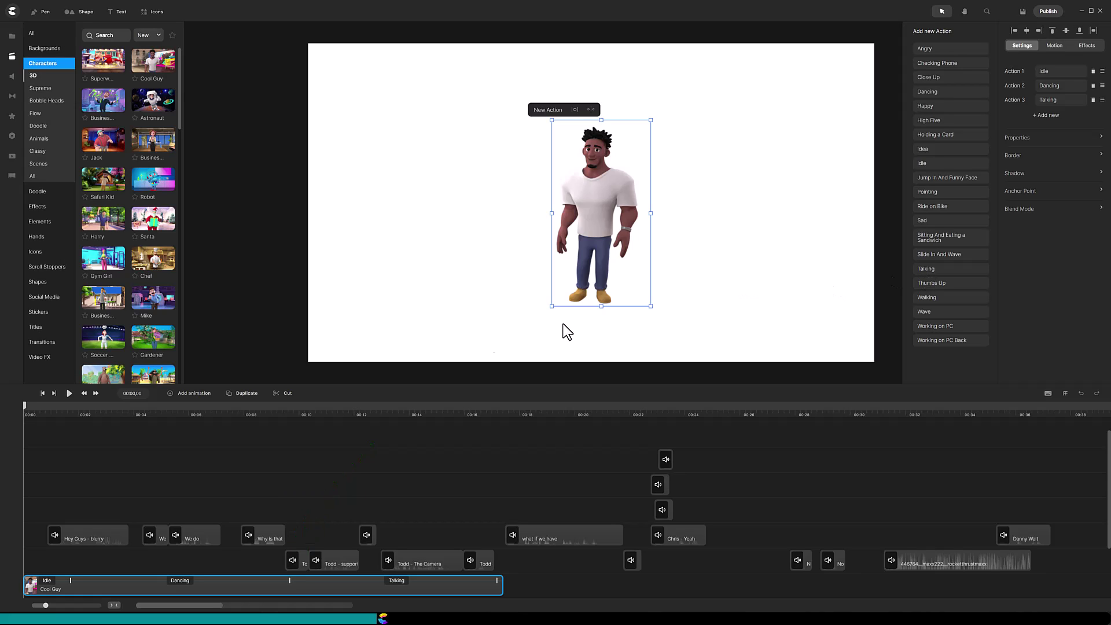
pyautogui.moveTo(27, 414); pyautogui.dragTo(358, 428)
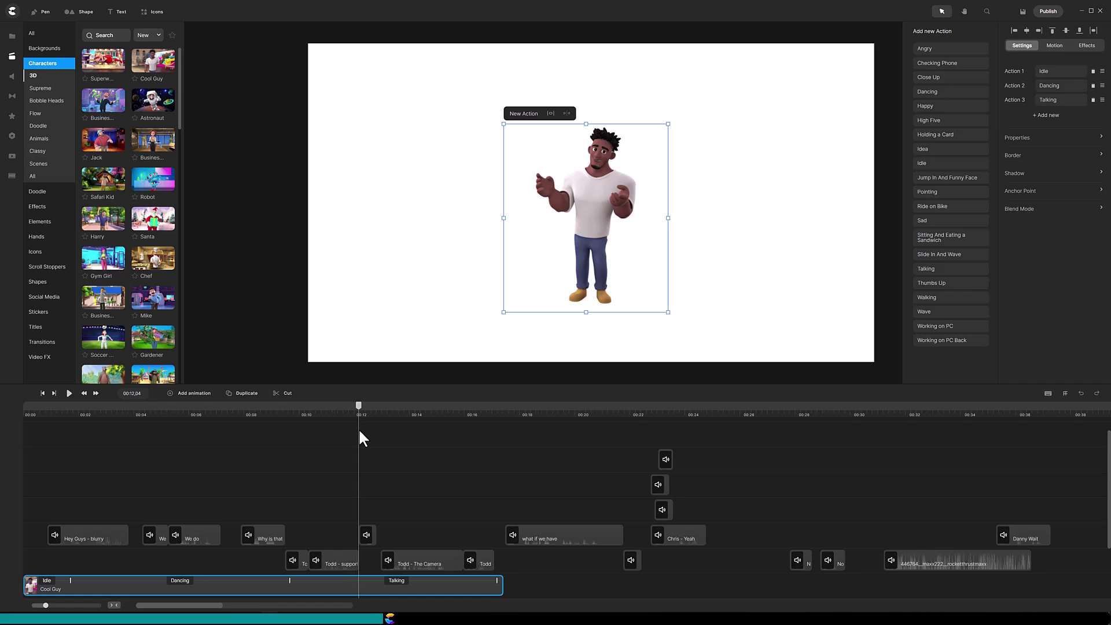
# - Snapshot Cool Guy, place the snapshot on his track at 17 seconds, and add Idle as Action 4
pyautogui.rightClick(365, 585)
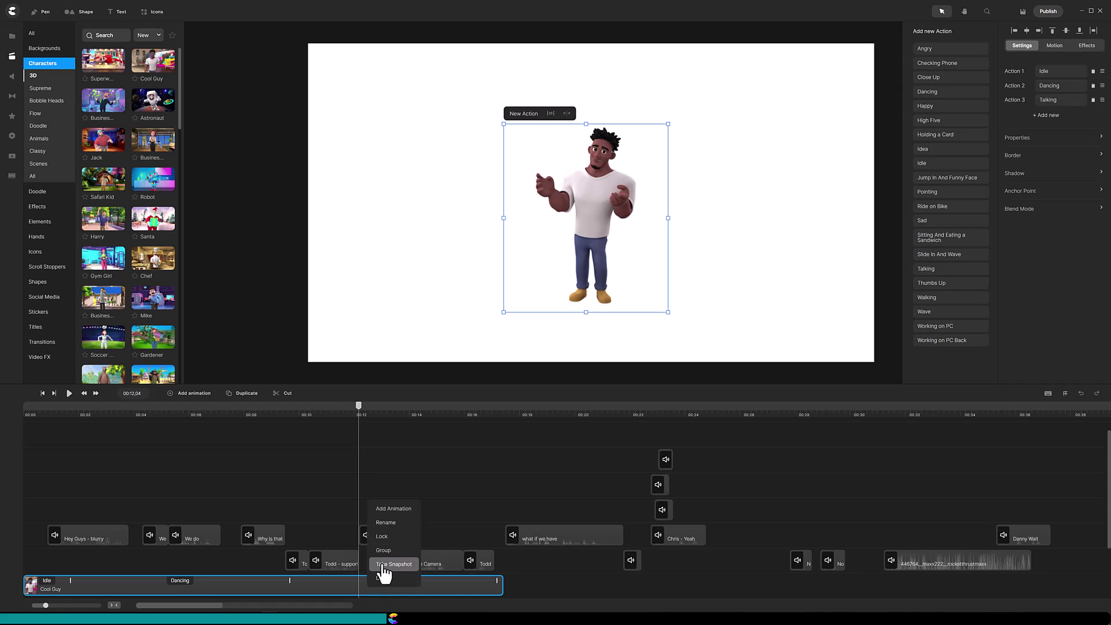
pyautogui.click(383, 570)
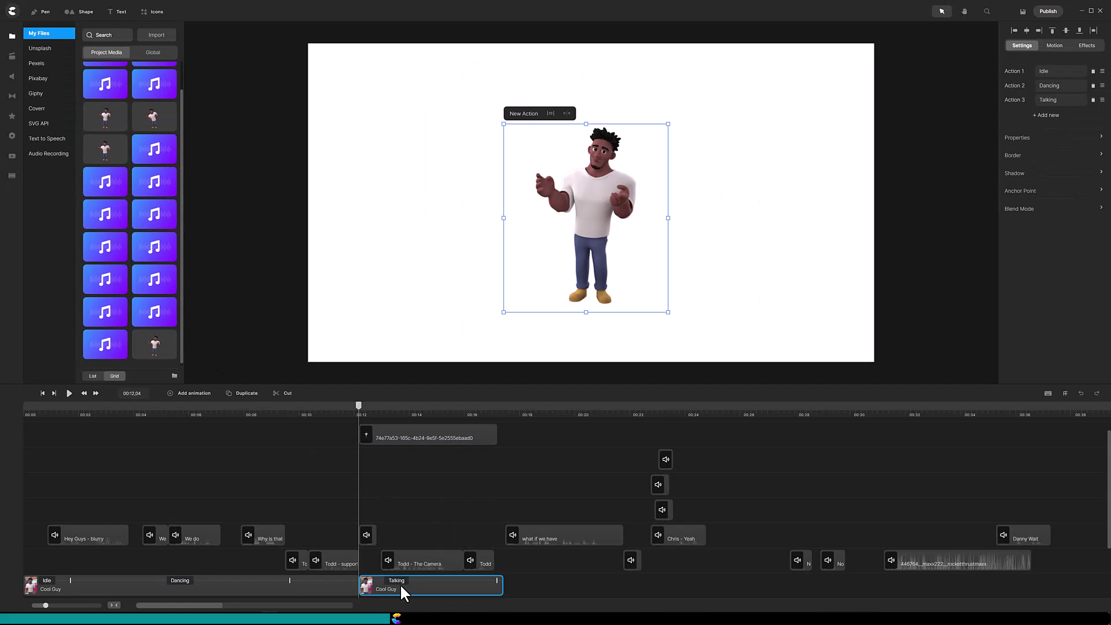
pyautogui.click(493, 415)
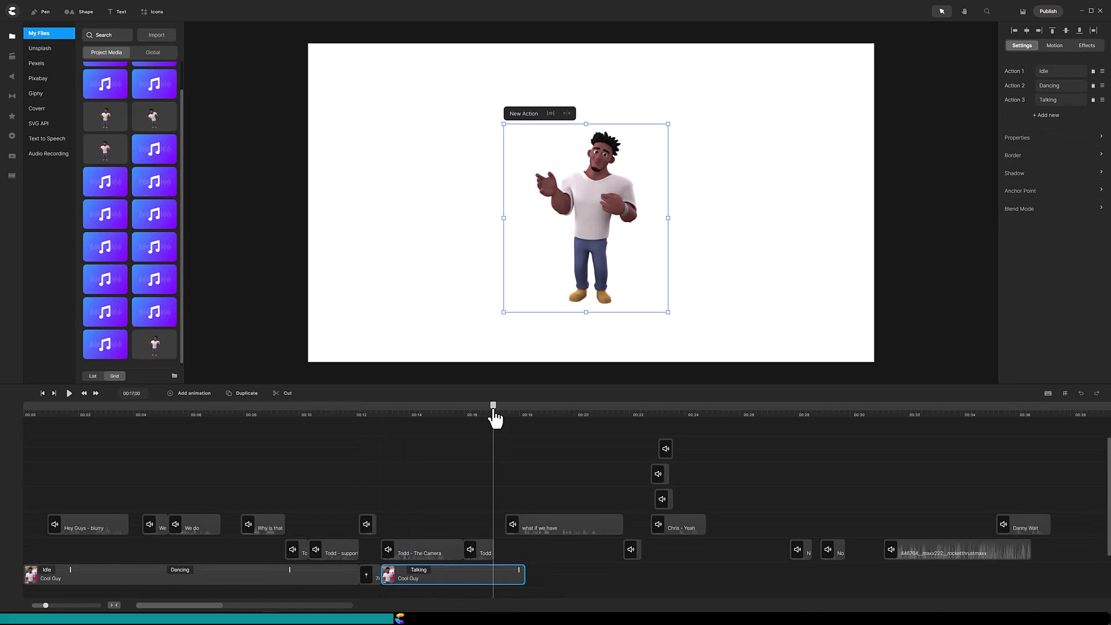
pyautogui.click(515, 570)
pyautogui.moveTo(156, 360); pyautogui.dragTo(623, 580)
pyautogui.click(637, 576)
pyautogui.click(1034, 120)
pyautogui.click(925, 165)
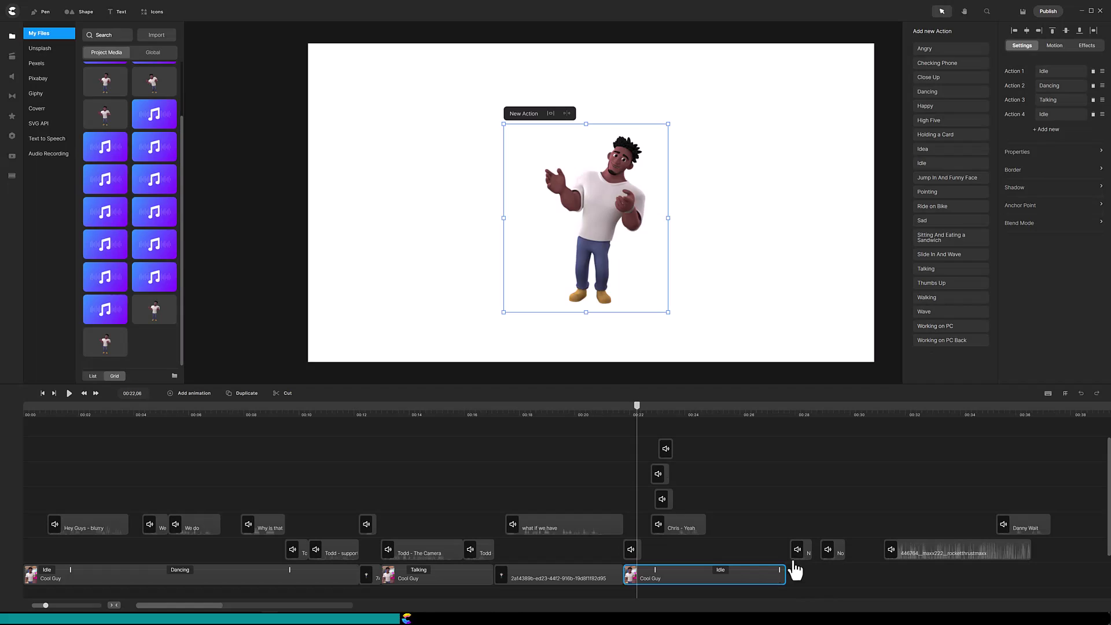
# - Drop the Cool Guy Short Talk scene onto the track and duplicate its group
pyautogui.click(11, 157)
pyautogui.moveTo(129, 104); pyautogui.dragTo(804, 575)
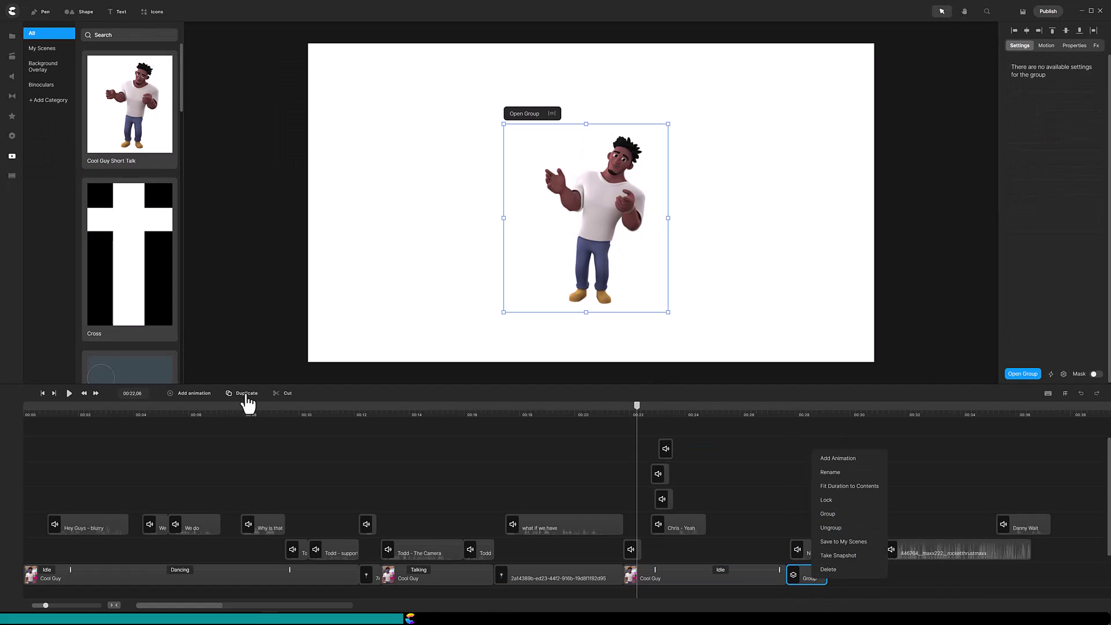
pyautogui.click(247, 392)
# - Add another Cool Guy at 30 seconds running Idle then Dancing
pyautogui.click(872, 412)
pyautogui.click(12, 56)
pyautogui.moveTo(153, 60); pyautogui.dragTo(578, 196)
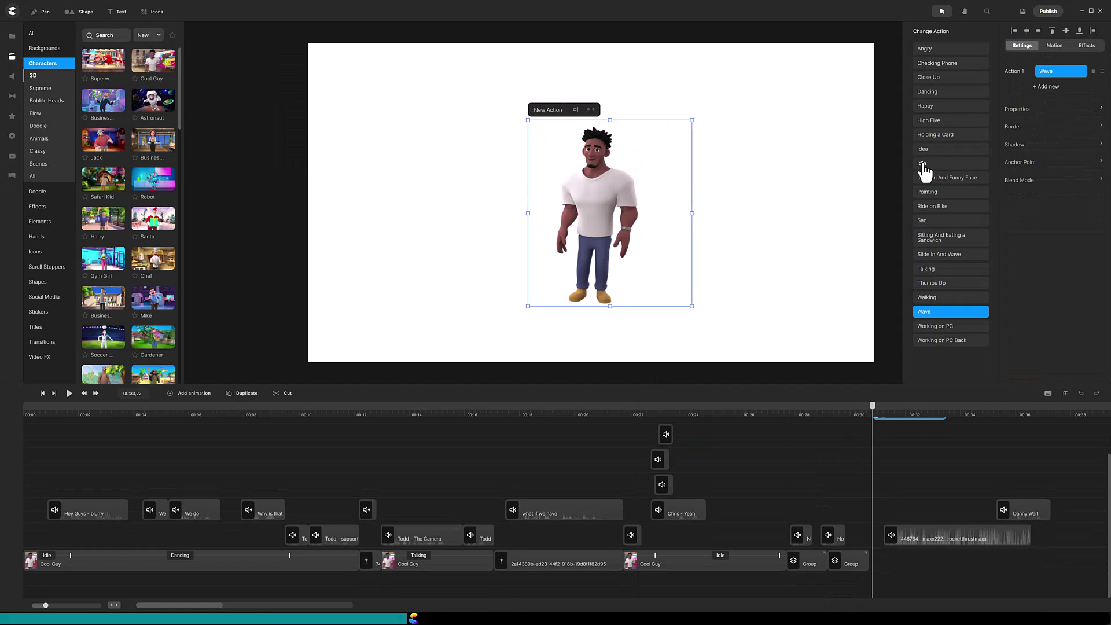
pyautogui.click(922, 165)
pyautogui.click(1045, 87)
pyautogui.click(927, 91)
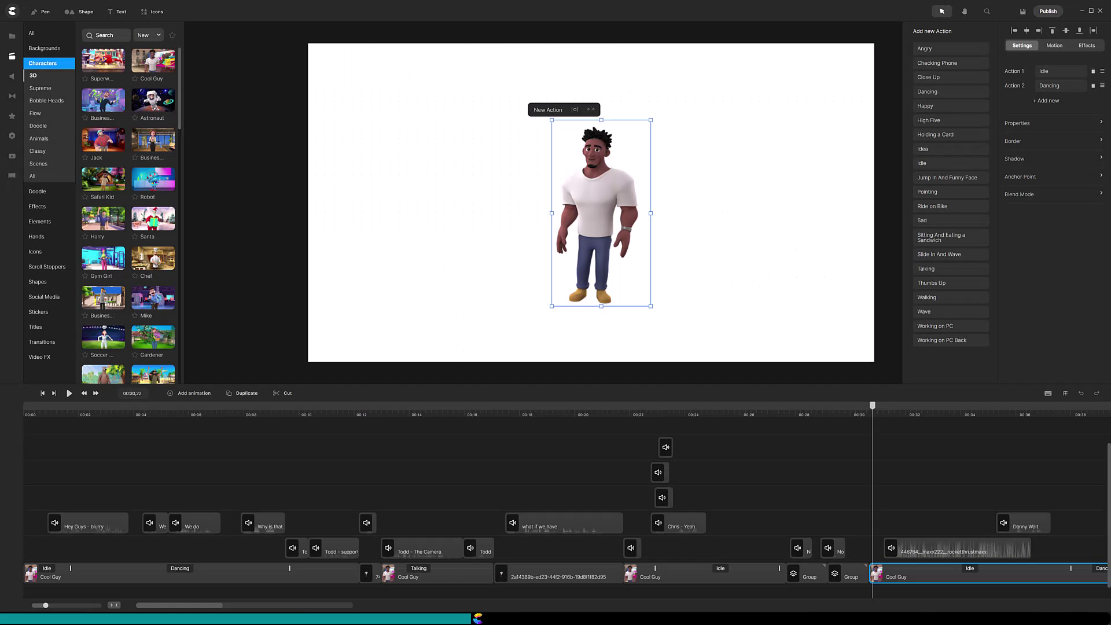
# - Set the export to transparent MOV and name the output file 'Todd Bounce'
pyautogui.click(1047, 13)
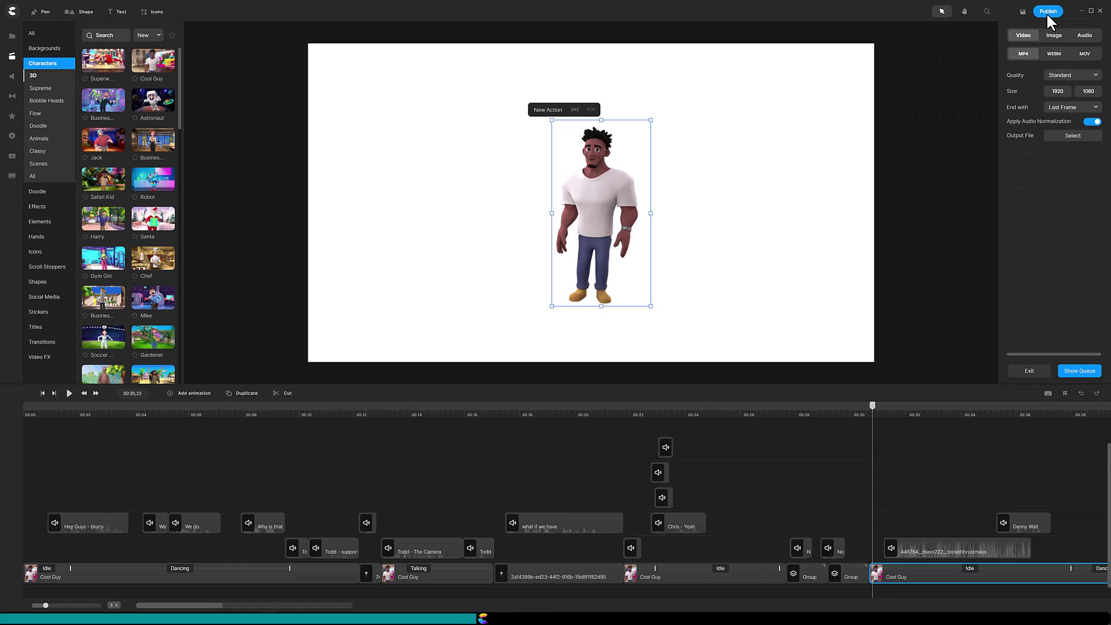
pyautogui.click(1086, 57)
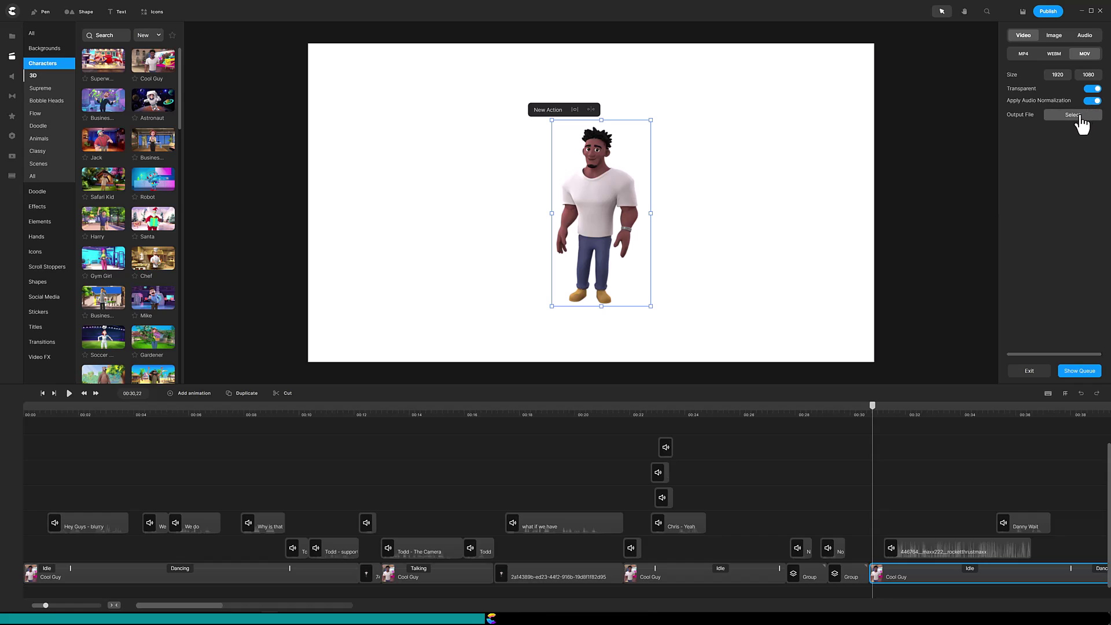
pyautogui.click(1078, 116)
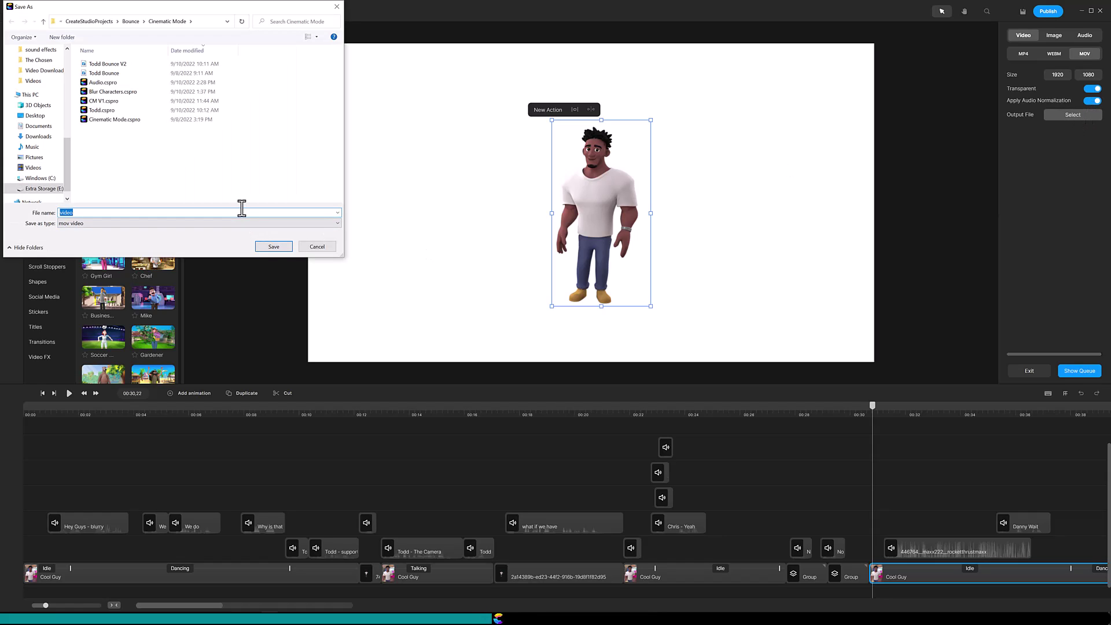
pyautogui.write('Todd Bounce')
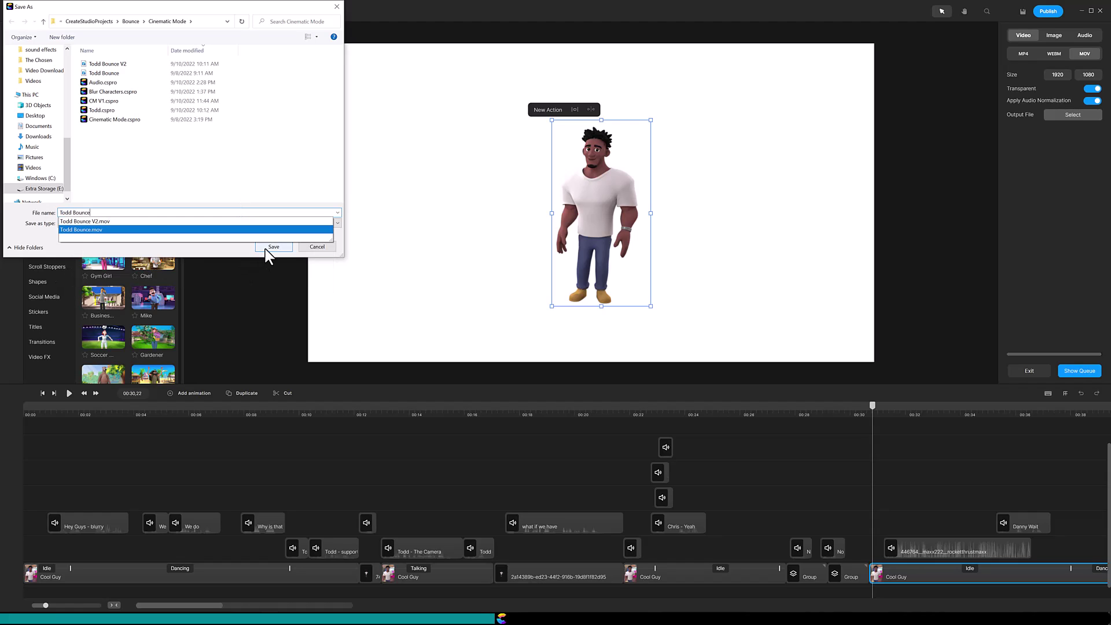
pyautogui.press('Return')
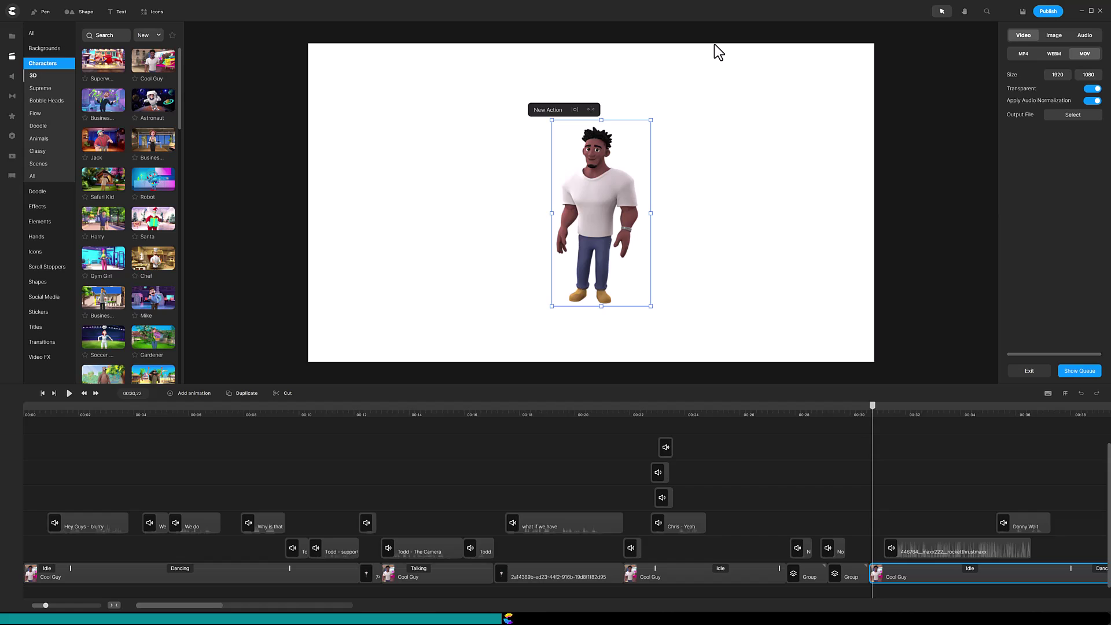
# - Save the project as 'supporting', then select the three short clips with Chris - Yeah for grouping
pyautogui.click(12, 10)
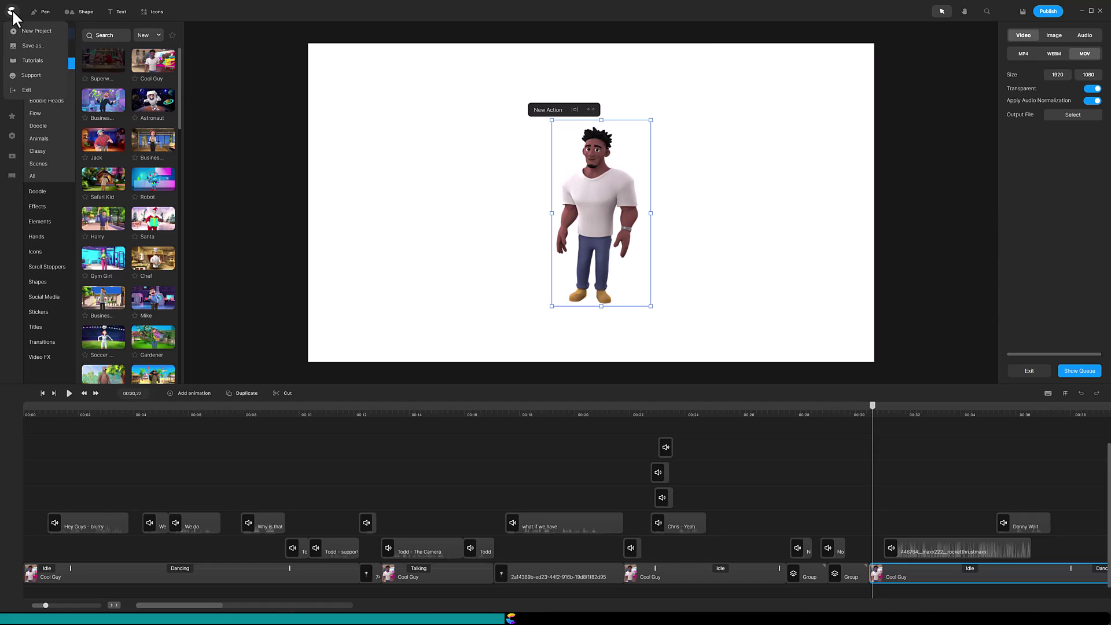
pyautogui.click(33, 46)
pyautogui.write('supporting ca')
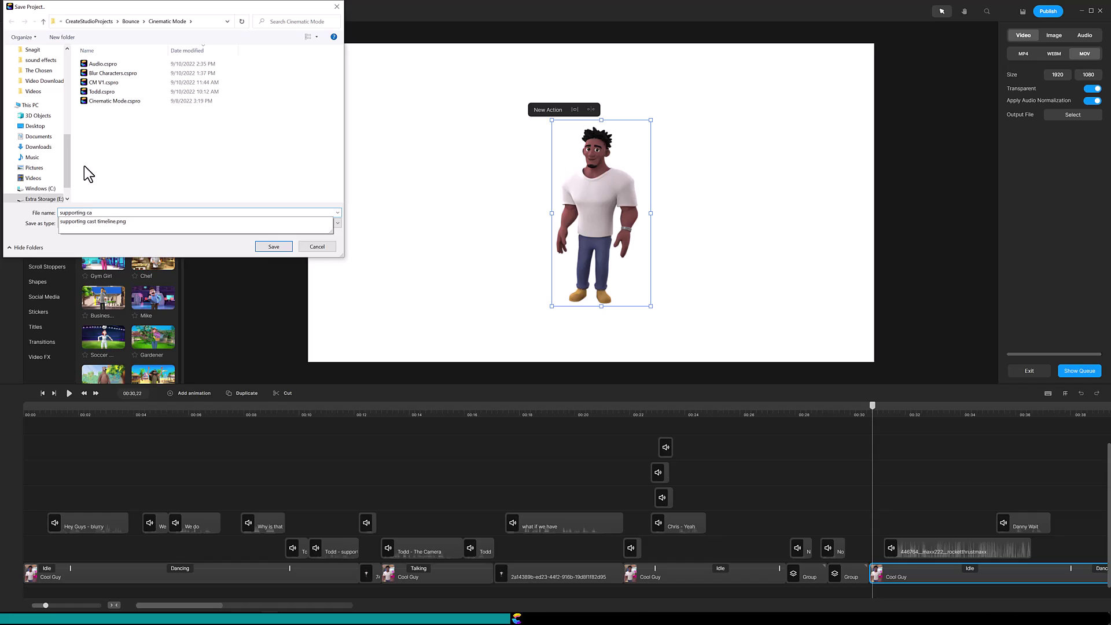
pyautogui.press('Return')
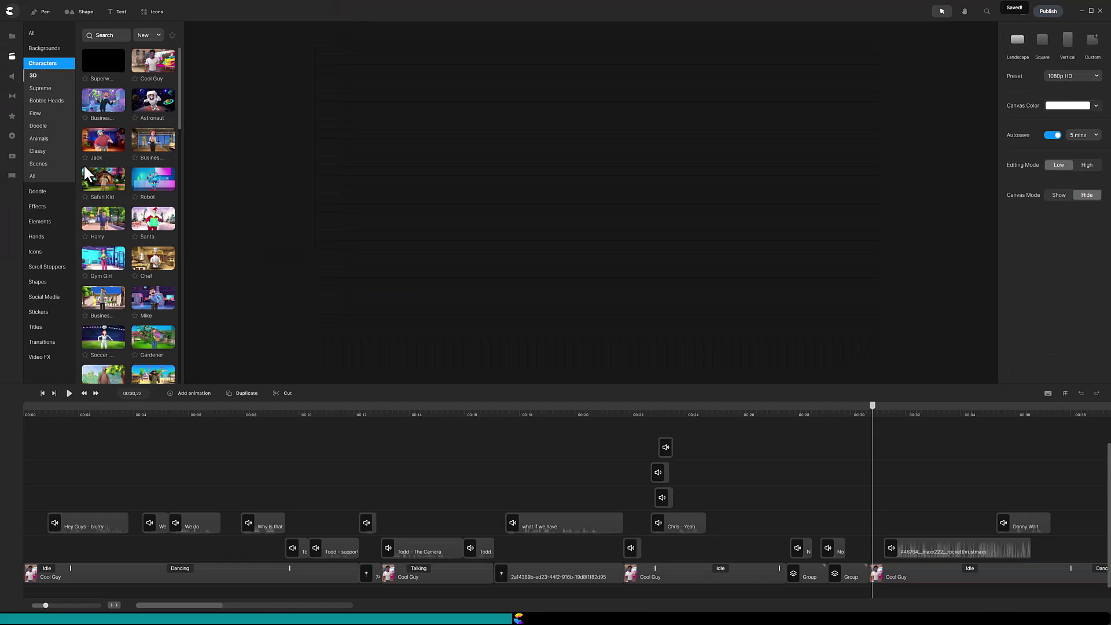
pyautogui.moveTo(649, 440); pyautogui.dragTo(693, 525)
pyautogui.rightClick(696, 524)
# - Group the selected voice clips, then delete every clip on the Cool Guy track
pyautogui.click(713, 503)
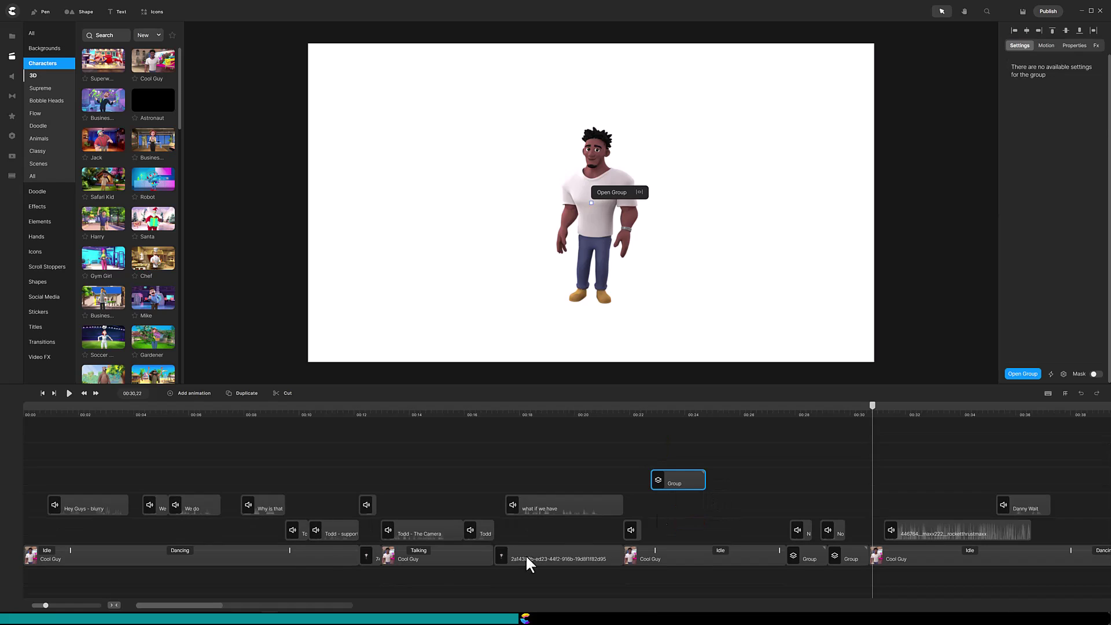
pyautogui.moveTo(912, 578); pyautogui.dragTo(265, 553)
pyautogui.press('Delete')
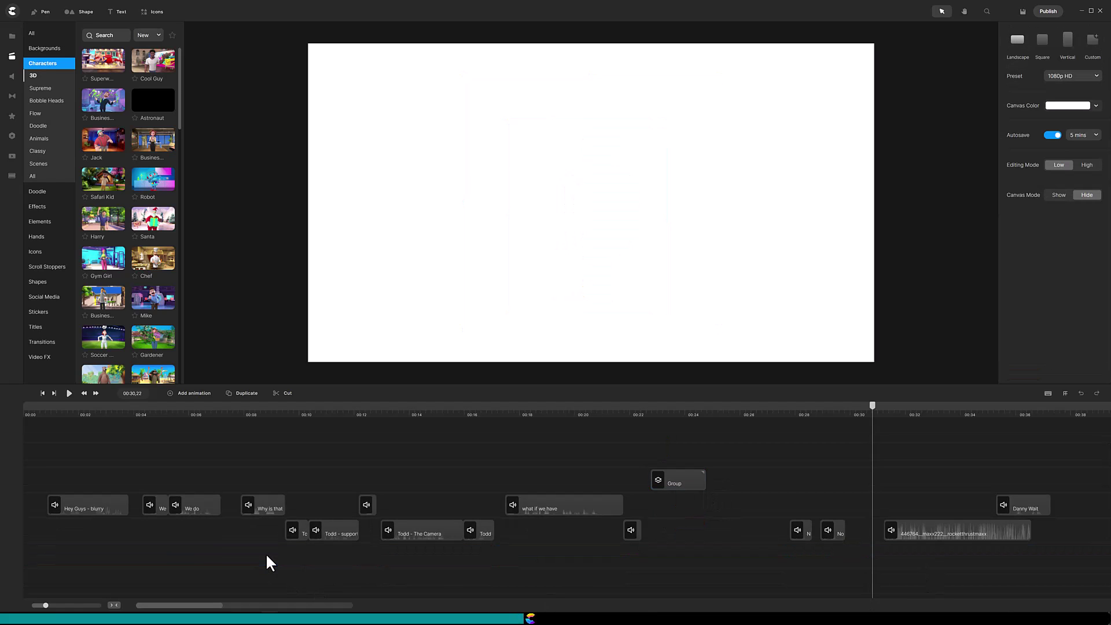
# - Add the lit-courtyard background at full canvas size on a bottom track from 0s, stretched across the timeline
pyautogui.click(52, 49)
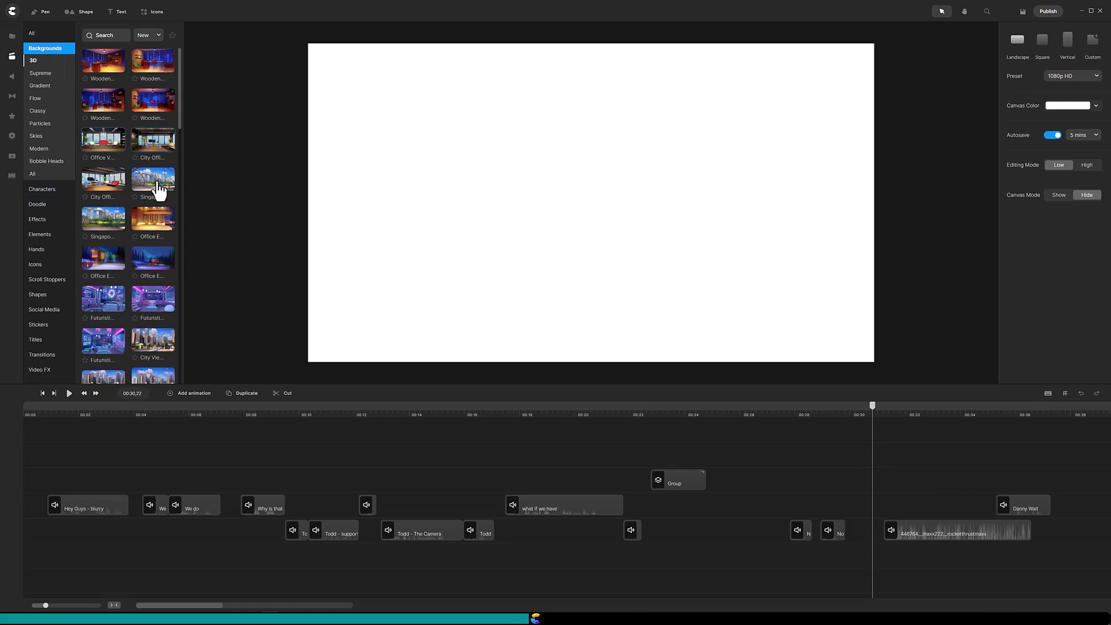
pyautogui.moveTo(334, 233); pyautogui.dragTo(388, 223)
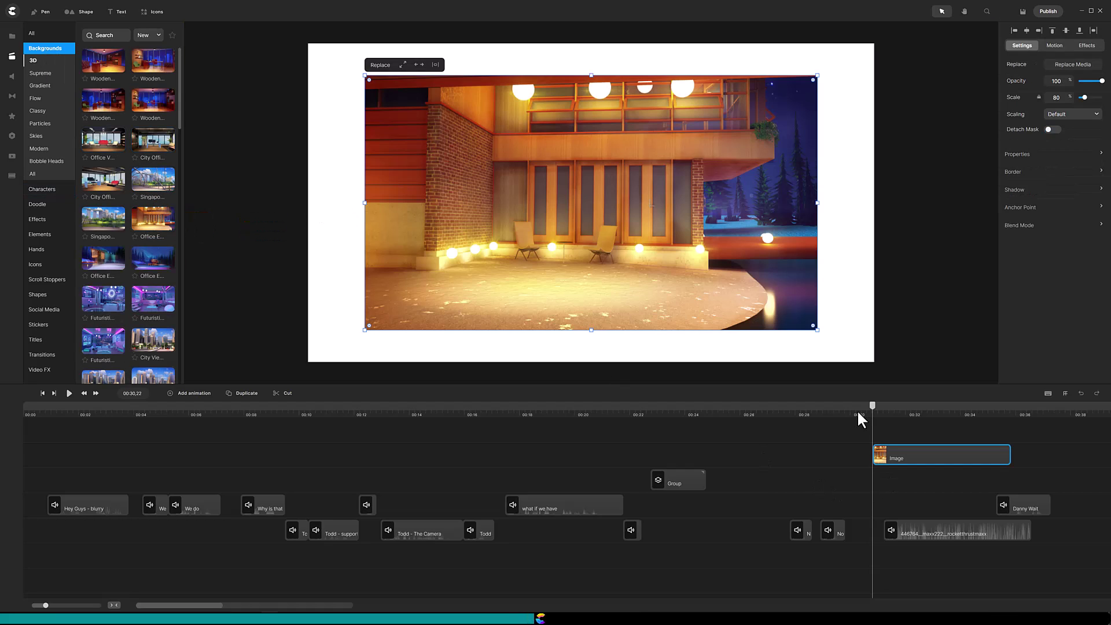
pyautogui.click(419, 64)
pyautogui.moveTo(880, 455); pyautogui.dragTo(69, 561)
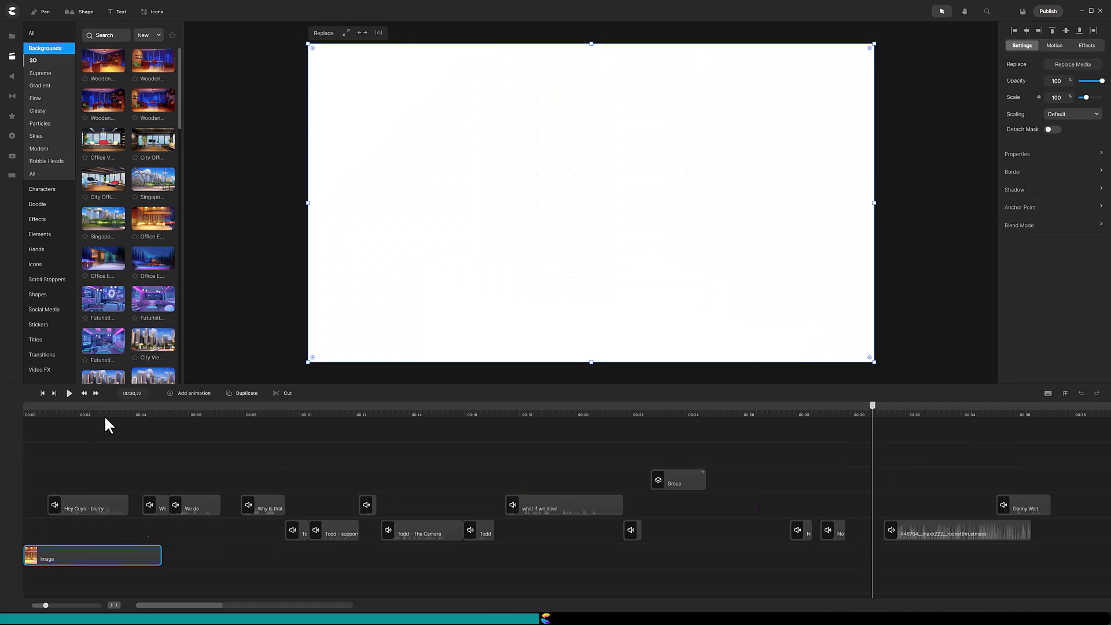
pyautogui.moveTo(45, 605); pyautogui.dragTo(40, 605)
pyautogui.click(1036, 571)
pyautogui.moveTo(856, 555); pyautogui.dragTo(1046, 555)
pyautogui.click(43, 393)
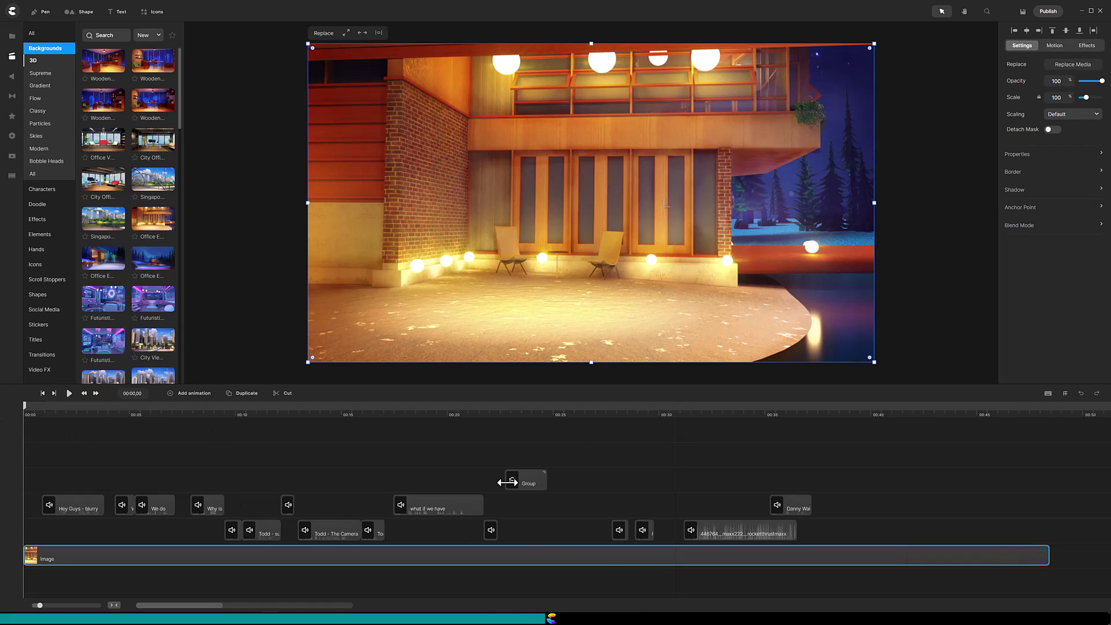
pyautogui.click(578, 412)
pyautogui.click(43, 190)
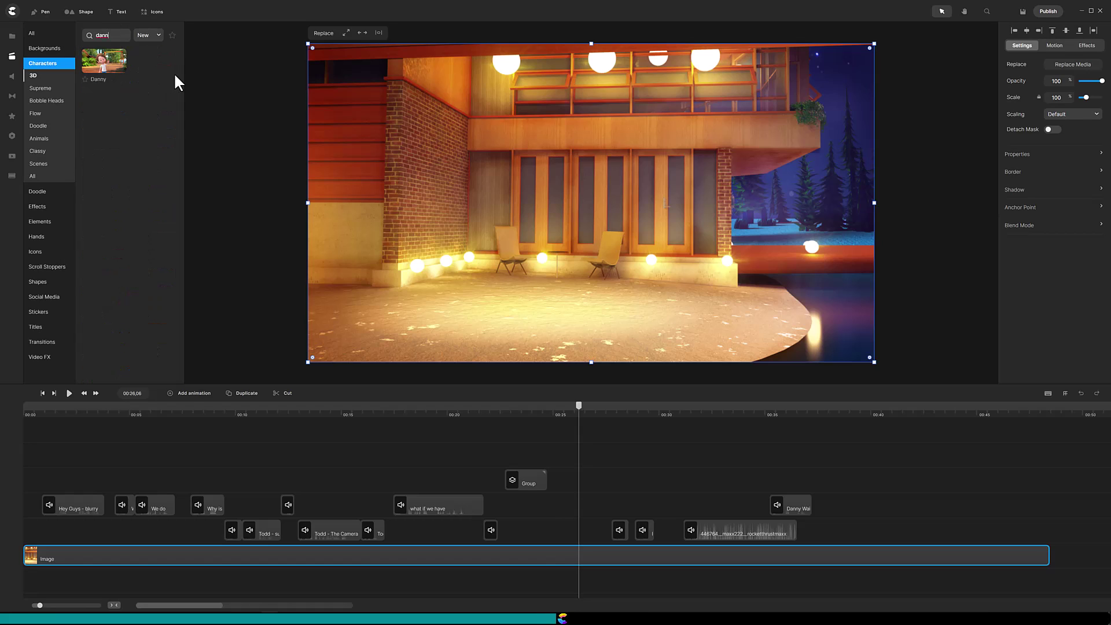
# - Place Danny on the scene with a Jumps Through Hole action, shrink him, and shift the clip earlier
pyautogui.moveTo(113, 65); pyautogui.dragTo(554, 181)
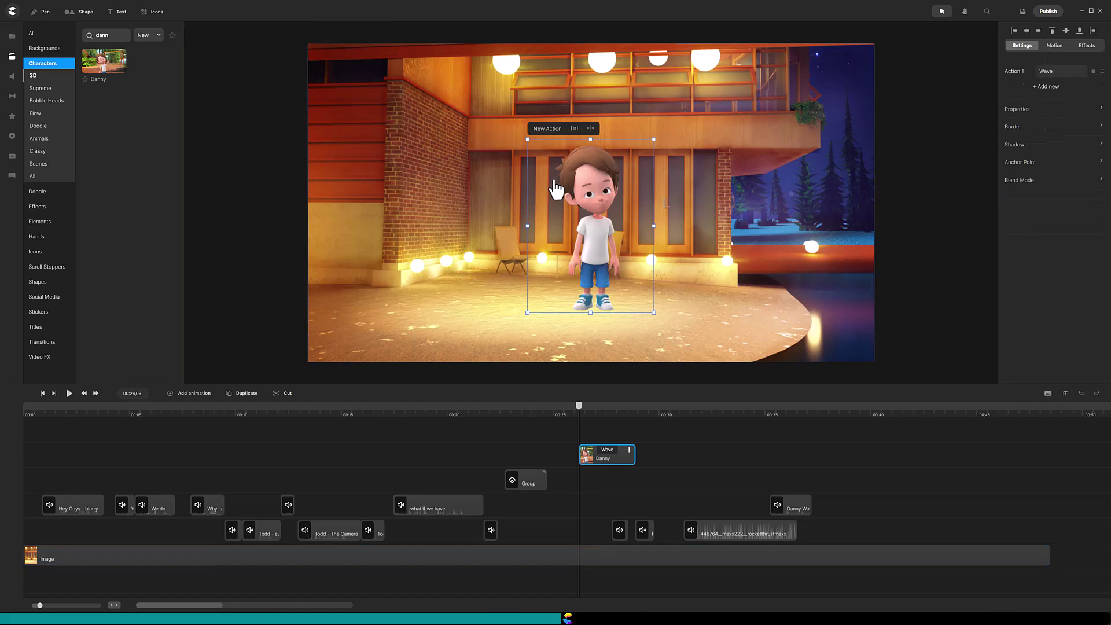
pyautogui.click(1046, 71)
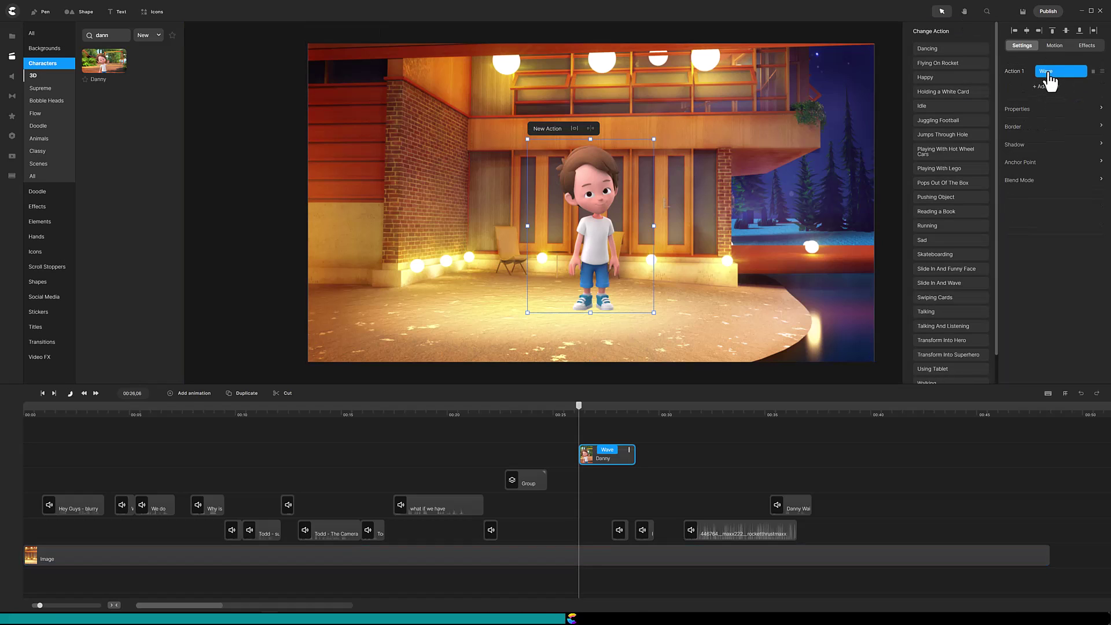
pyautogui.click(943, 136)
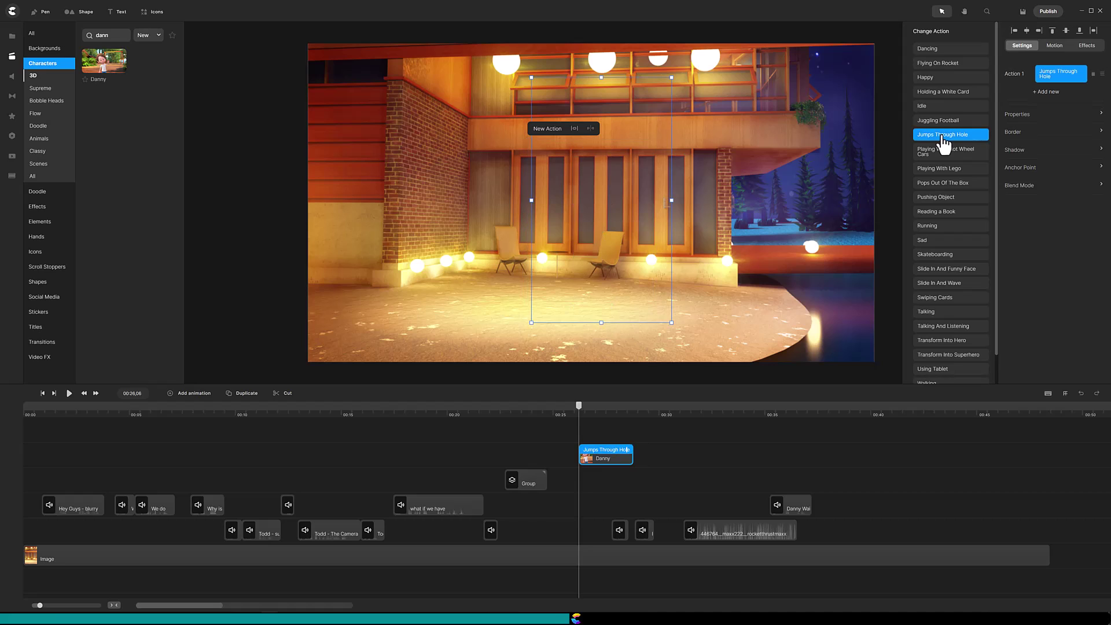
pyautogui.moveTo(578, 405); pyautogui.dragTo(605, 407)
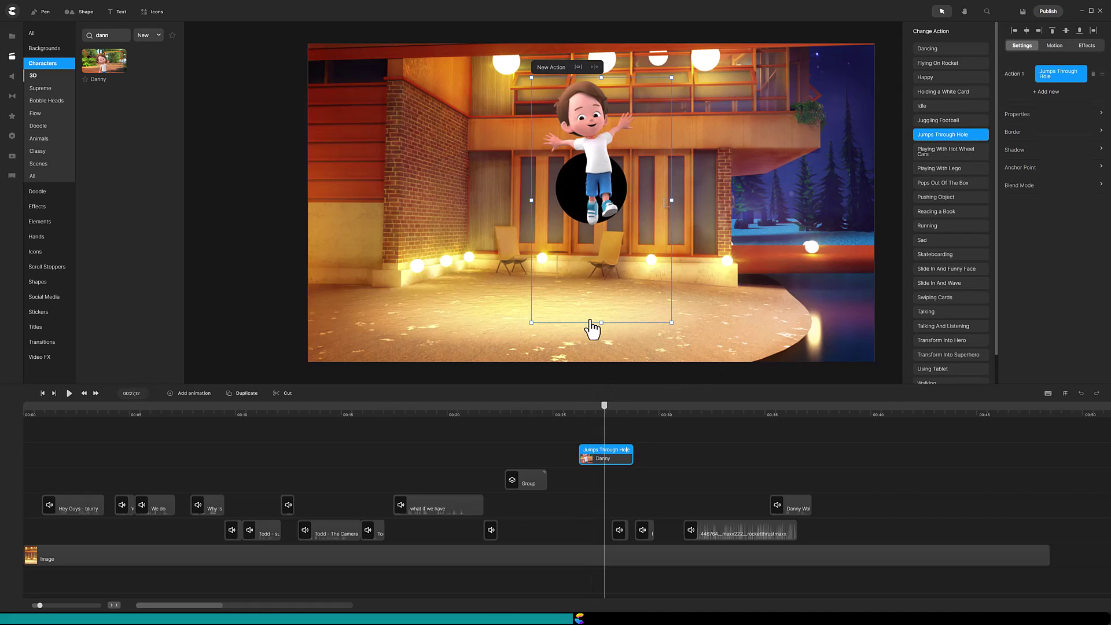
pyautogui.moveTo(532, 322); pyautogui.dragTo(684, 221)
pyautogui.moveTo(603, 411); pyautogui.dragTo(618, 409)
pyautogui.moveTo(597, 448); pyautogui.dragTo(567, 449)
# - Add Idle and Transform Into Hero actions to Danny and lengthen his clip for the transformation
pyautogui.click(1047, 93)
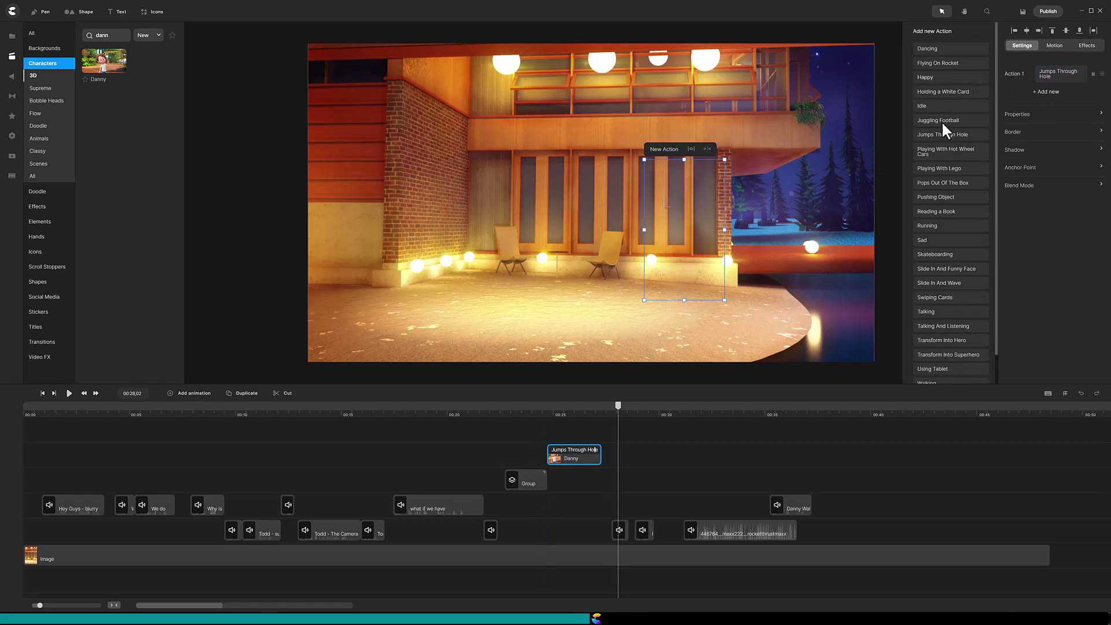
pyautogui.click(922, 109)
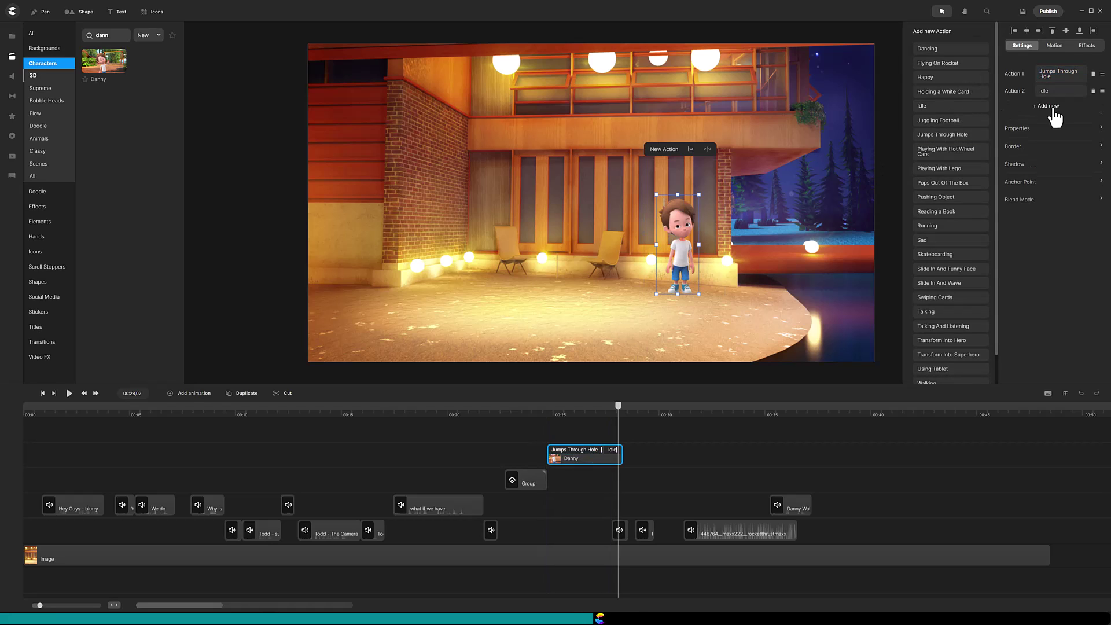
pyautogui.click(942, 342)
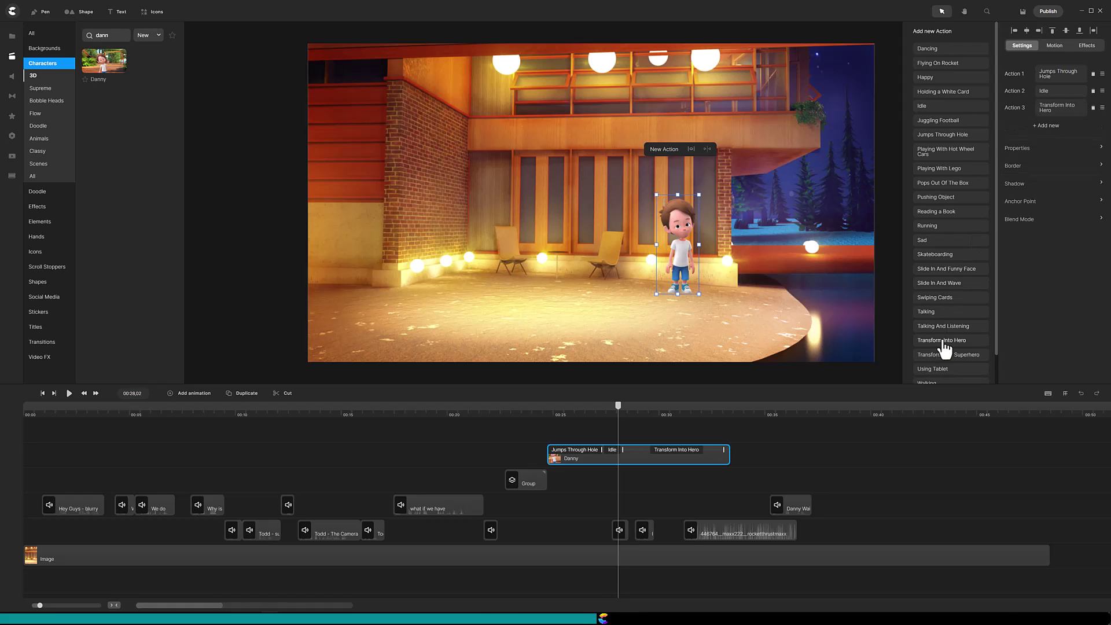
pyautogui.moveTo(730, 453); pyautogui.dragTo(822, 453)
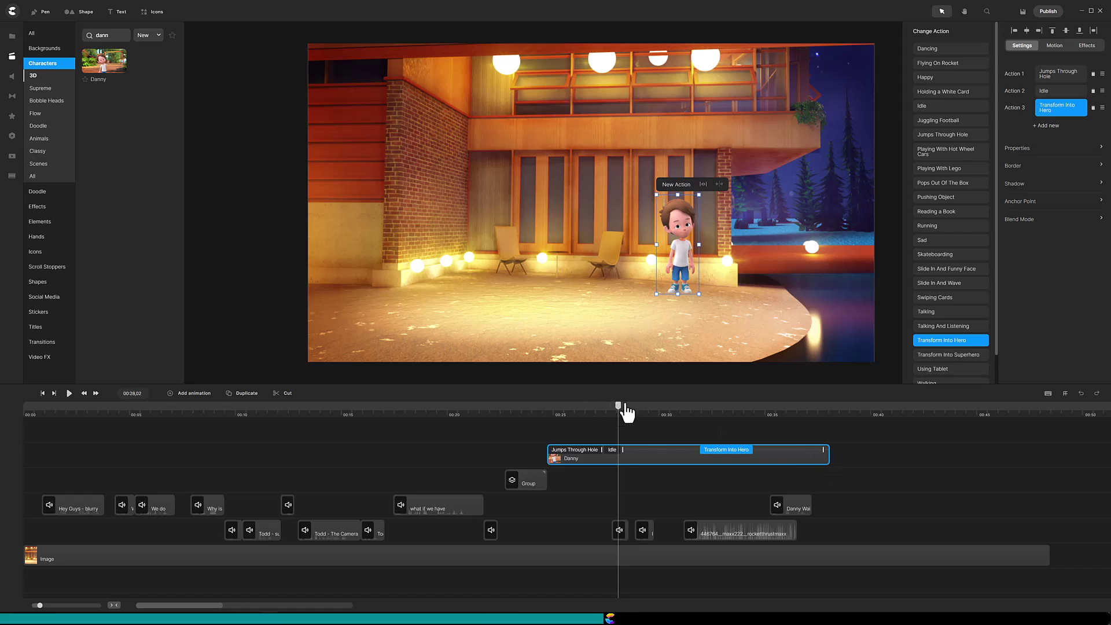
pyautogui.moveTo(625, 404); pyautogui.dragTo(698, 408)
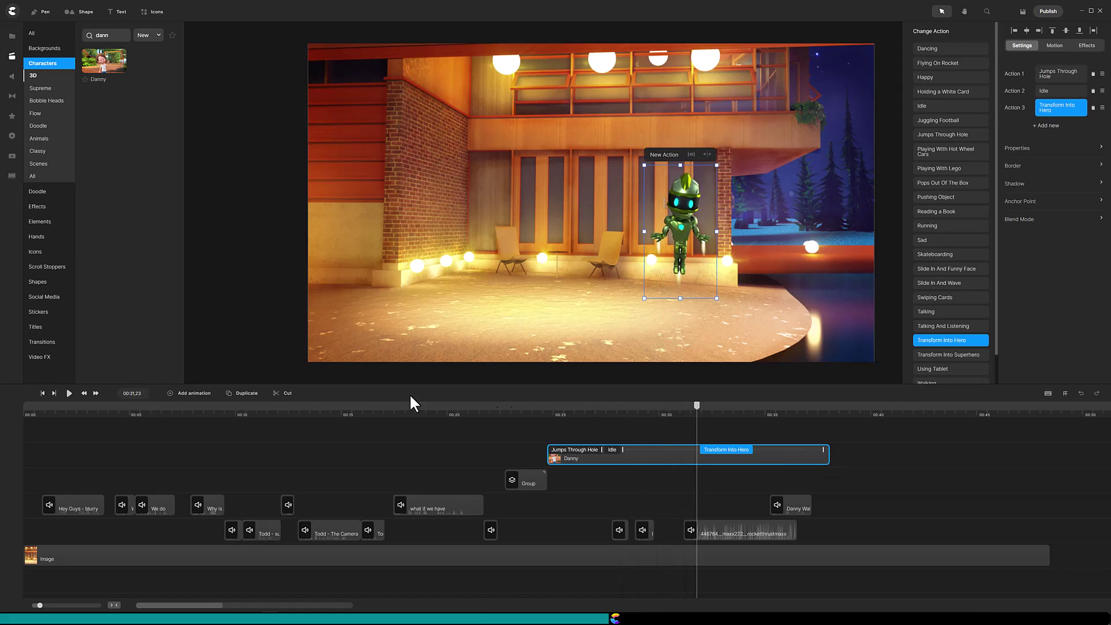
# - Add Position and Scale keyframes to hero Danny, moving the end keyframe to about 35 seconds
pyautogui.click(194, 395)
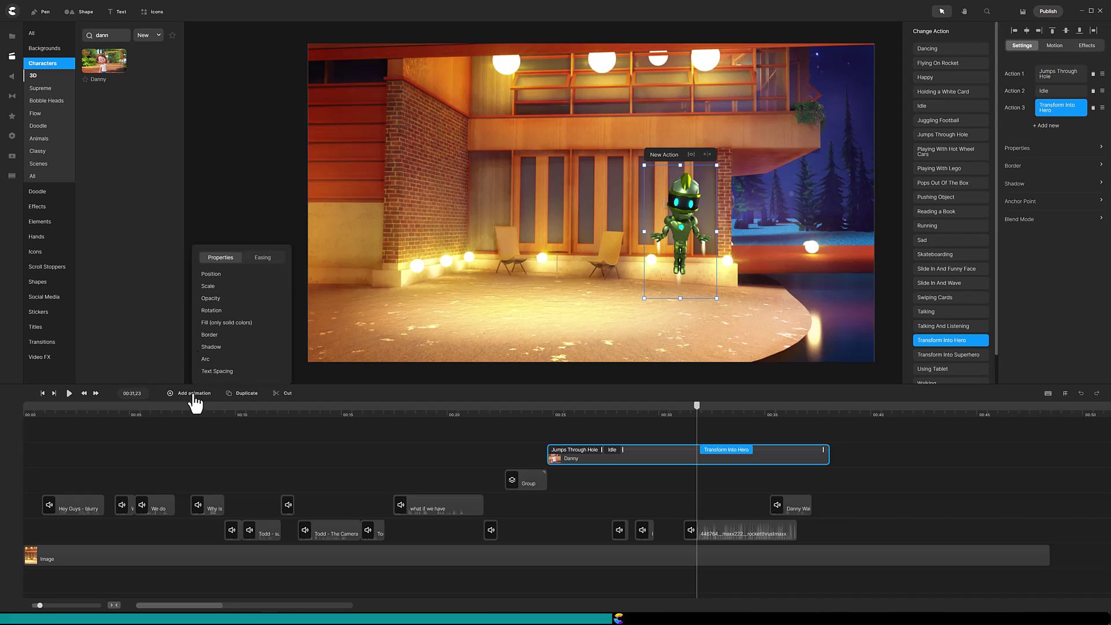
pyautogui.click(214, 274)
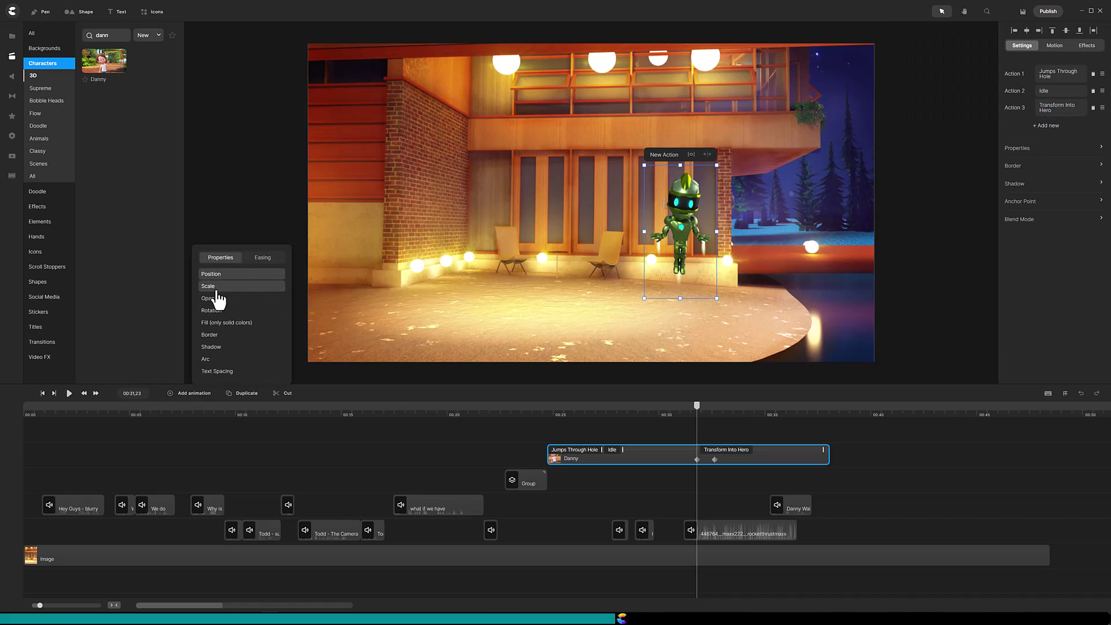
pyautogui.click(213, 287)
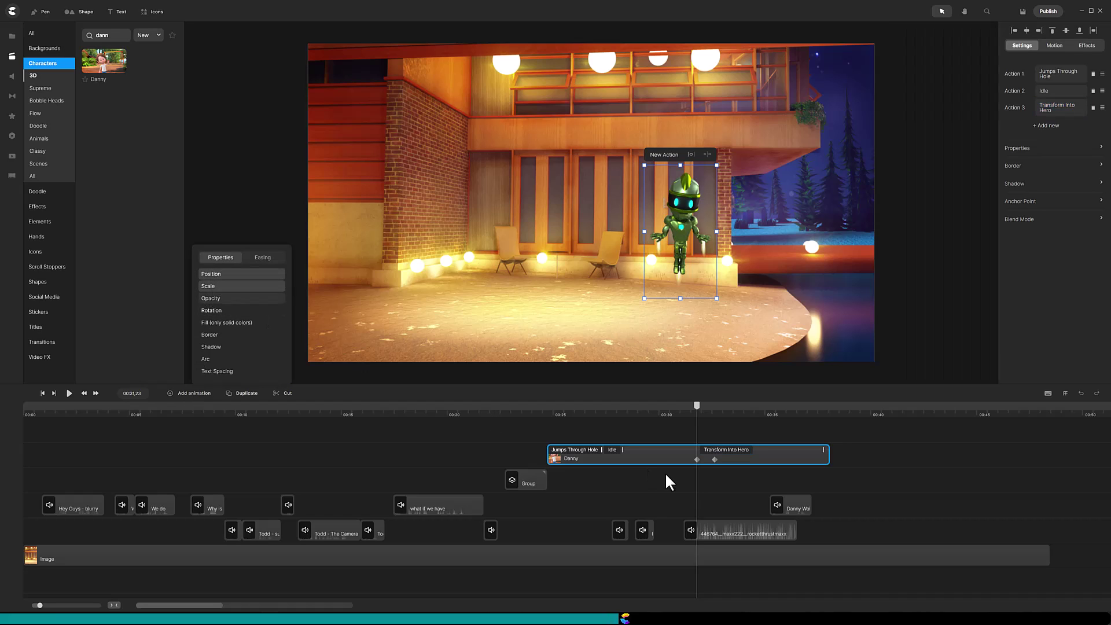
pyautogui.moveTo(727, 460); pyautogui.dragTo(775, 458)
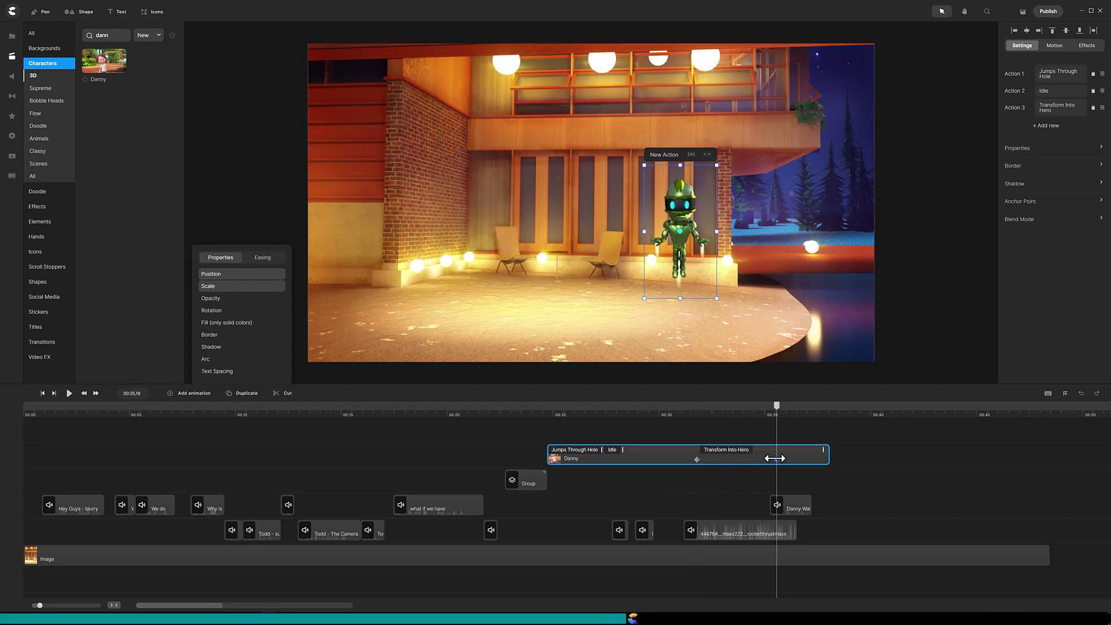
# - Set the robot's end scale to 50 and drag it off the canvas's top-right
pyautogui.click(1008, 150)
pyautogui.moveTo(967, 89); pyautogui.dragTo(976, 89)
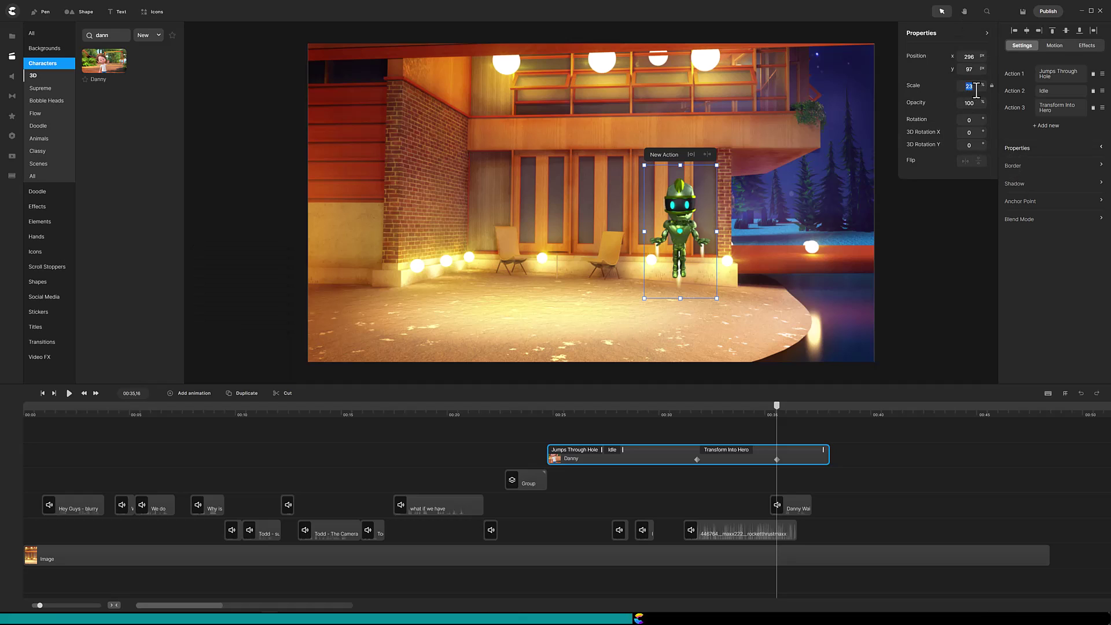
pyautogui.write('50')
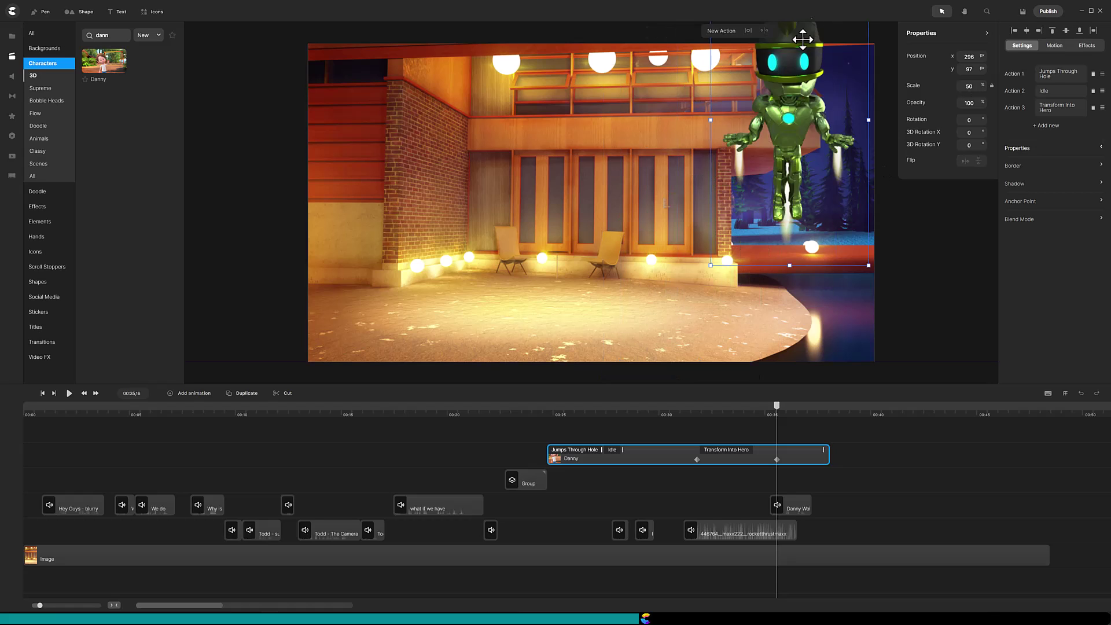
pyautogui.moveTo(802, 39); pyautogui.dragTo(876, 57)
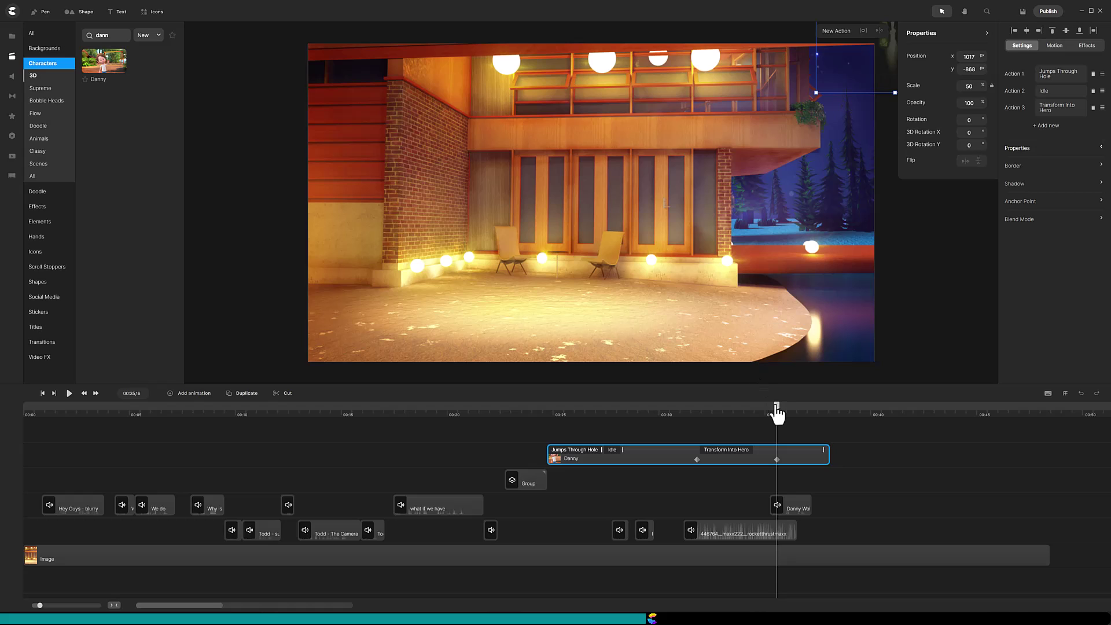
pyautogui.moveTo(777, 412)
pyautogui.mouseDown()
pyautogui.moveTo(682, 414)
pyautogui.moveTo(773, 397)
pyautogui.mouseUp()
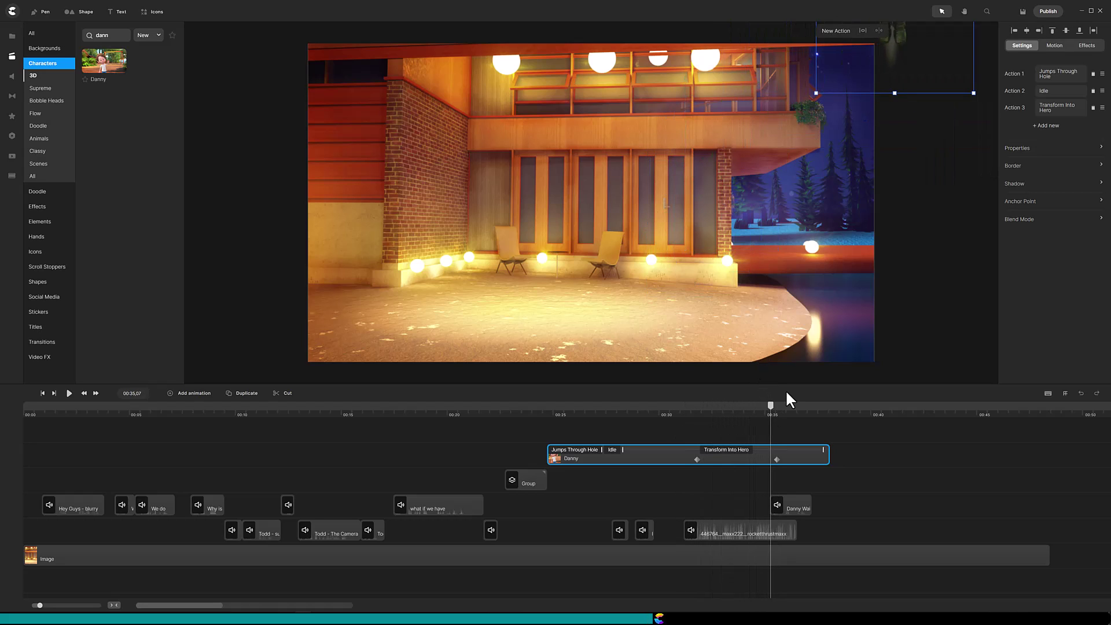
# - Search for Emma and place her on the scene with the playhead at the start
pyautogui.click(42, 393)
pyautogui.doubleClick(114, 36)
pyautogui.write('emma')
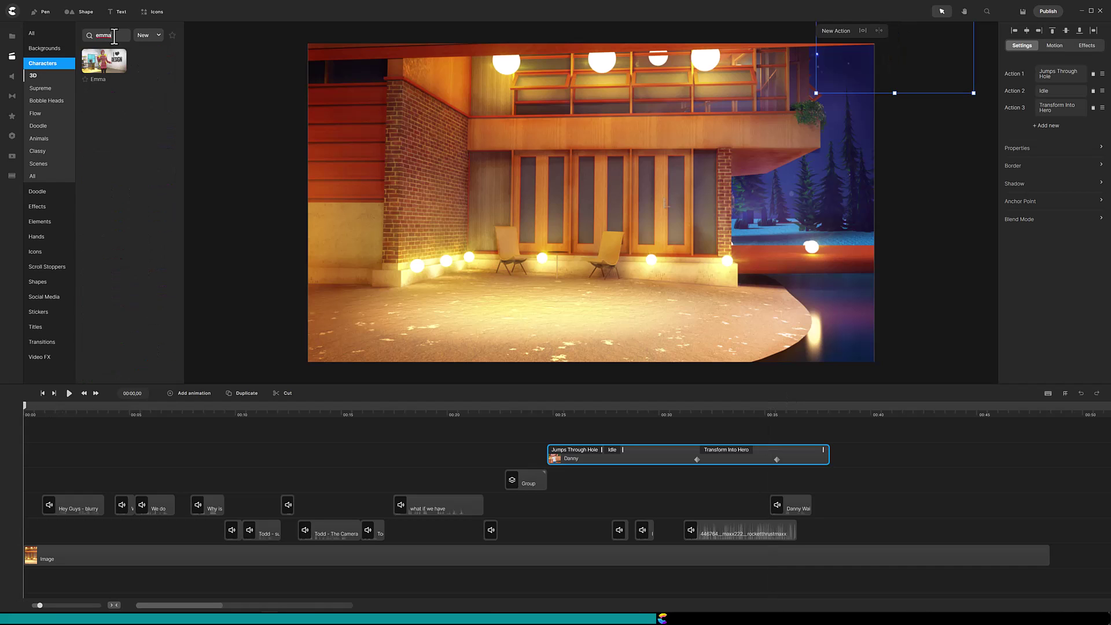
pyautogui.moveTo(105, 60); pyautogui.dragTo(399, 153)
# - Give Emma Talking Variation and Idle actions, lengthening the Idle section
pyautogui.click(1047, 87)
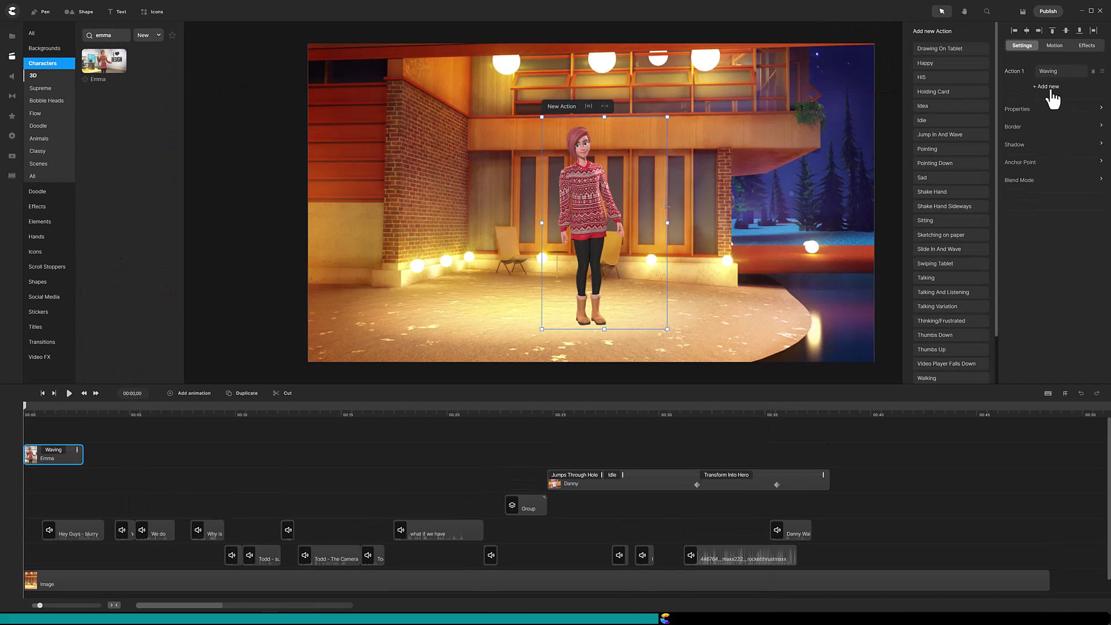
pyautogui.click(937, 307)
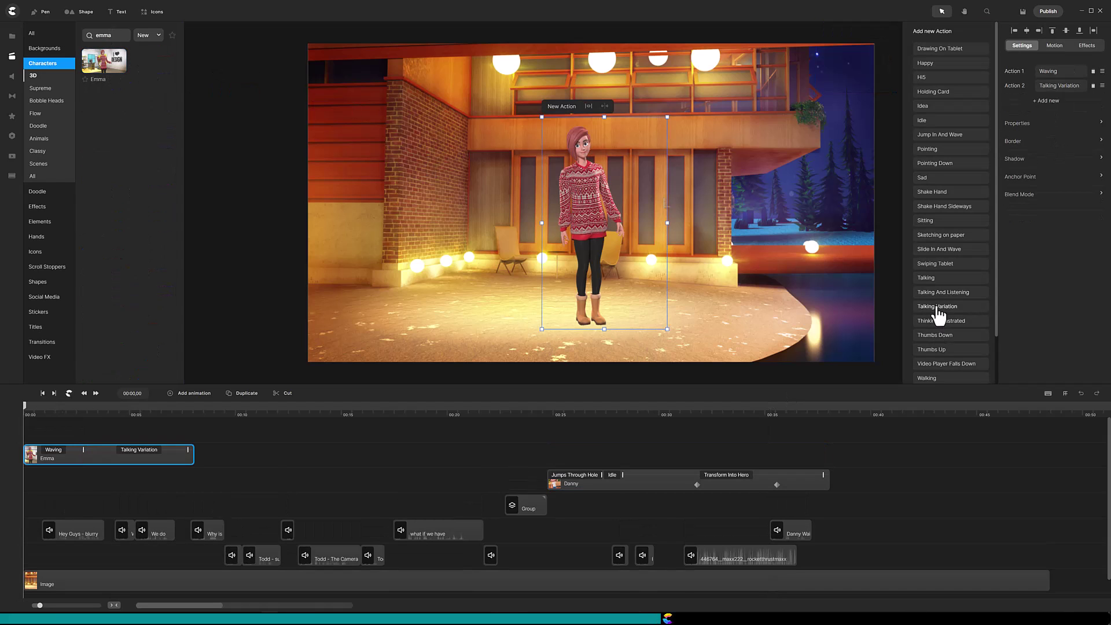
pyautogui.click(922, 120)
pyautogui.moveTo(244, 450); pyautogui.dragTo(320, 450)
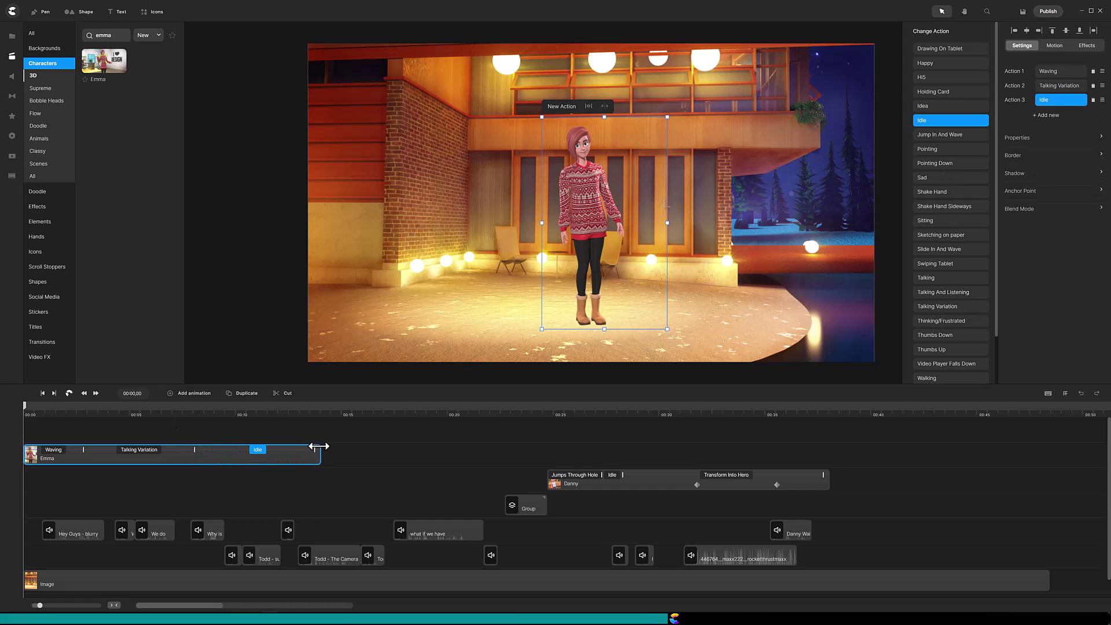
pyautogui.click(924, 178)
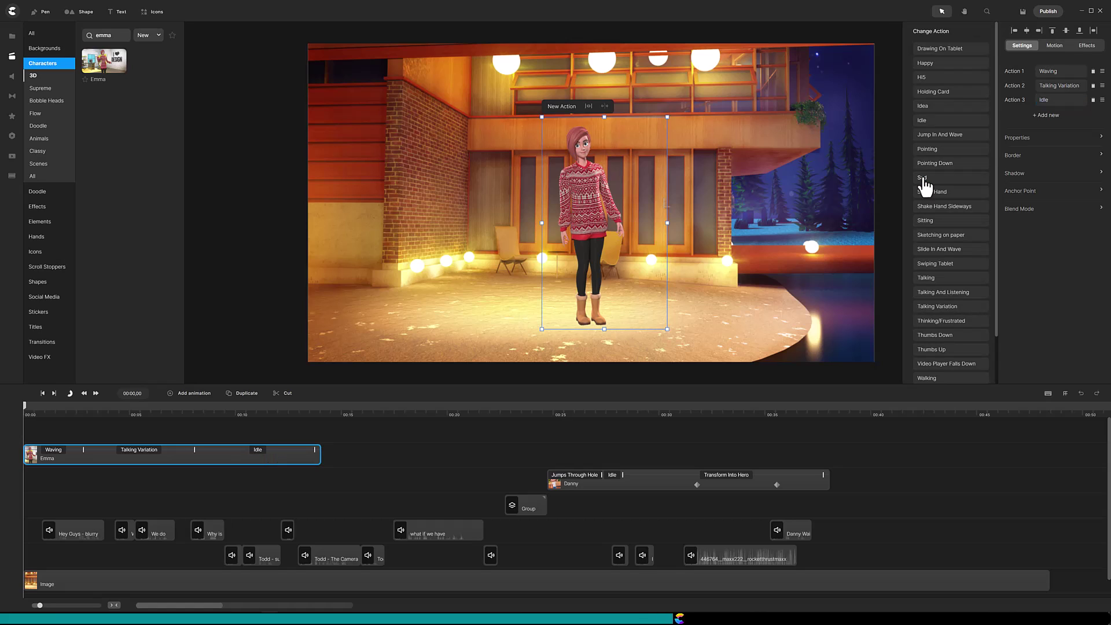
pyautogui.hotkey('ctrl', 'z')
# - Add Sad and another Idle action to Emma, lengthening the final Idle
pyautogui.click(1047, 115)
pyautogui.click(923, 178)
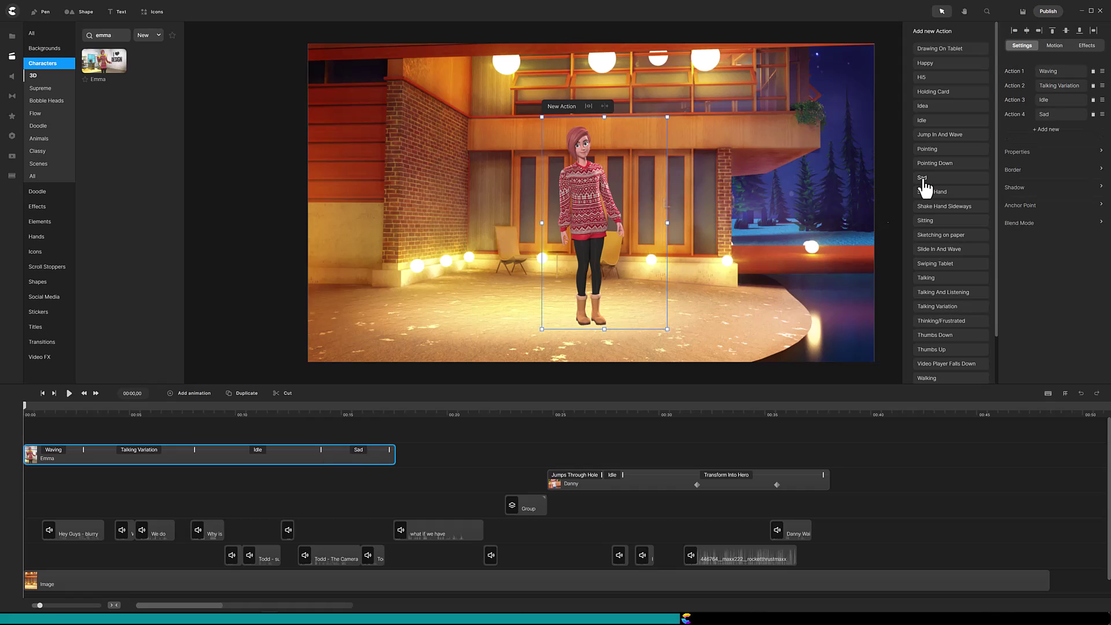
pyautogui.click(359, 450)
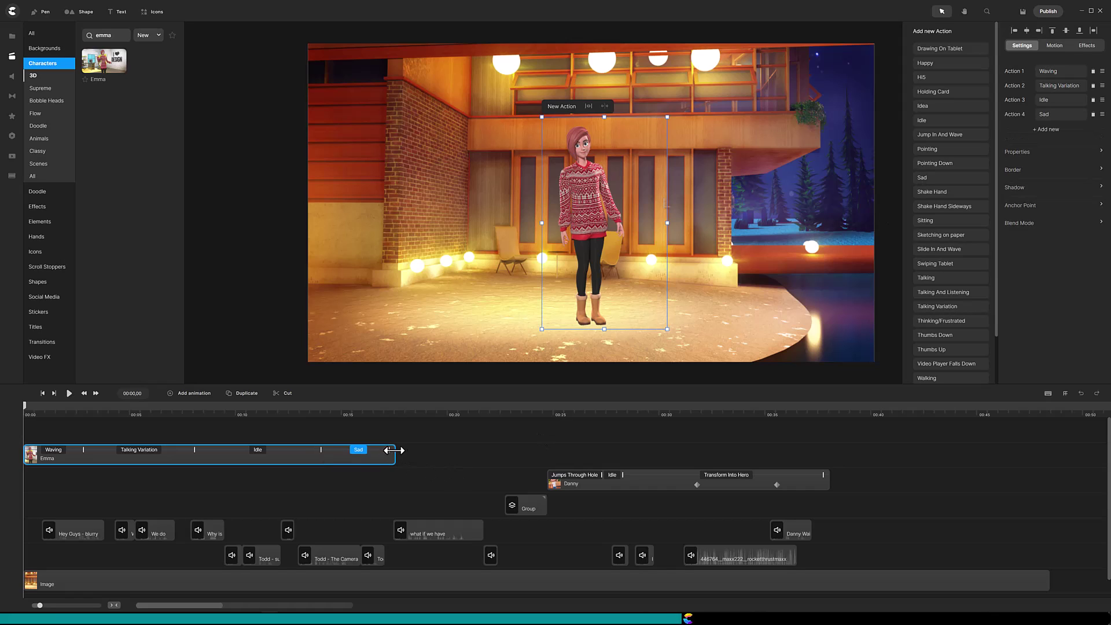
pyautogui.click(1046, 129)
pyautogui.click(921, 120)
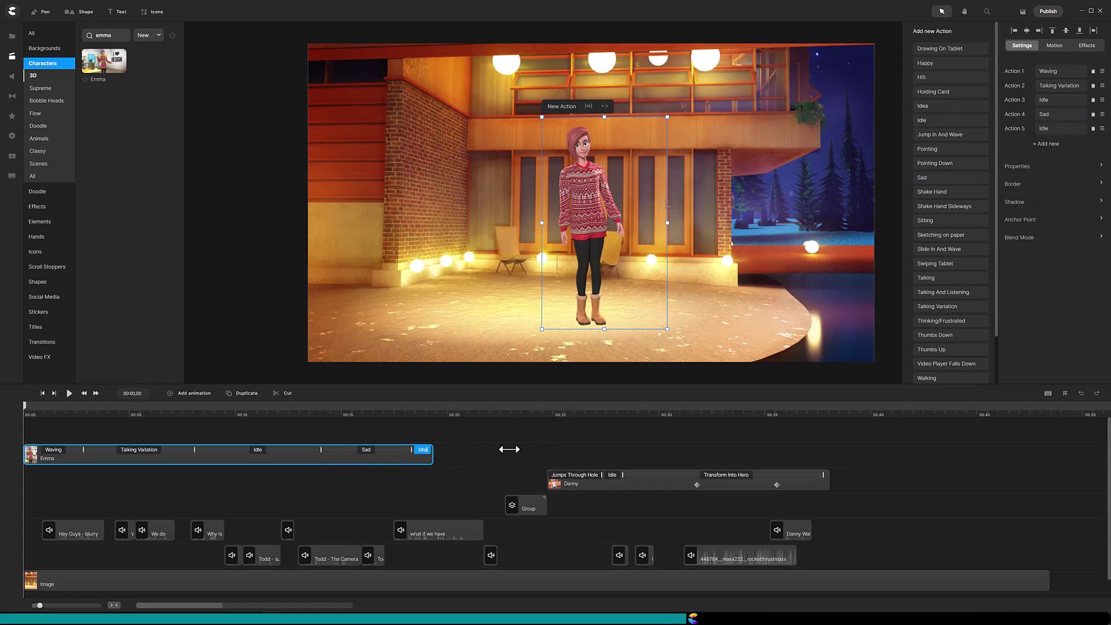
pyautogui.moveTo(509, 449); pyautogui.dragTo(596, 449)
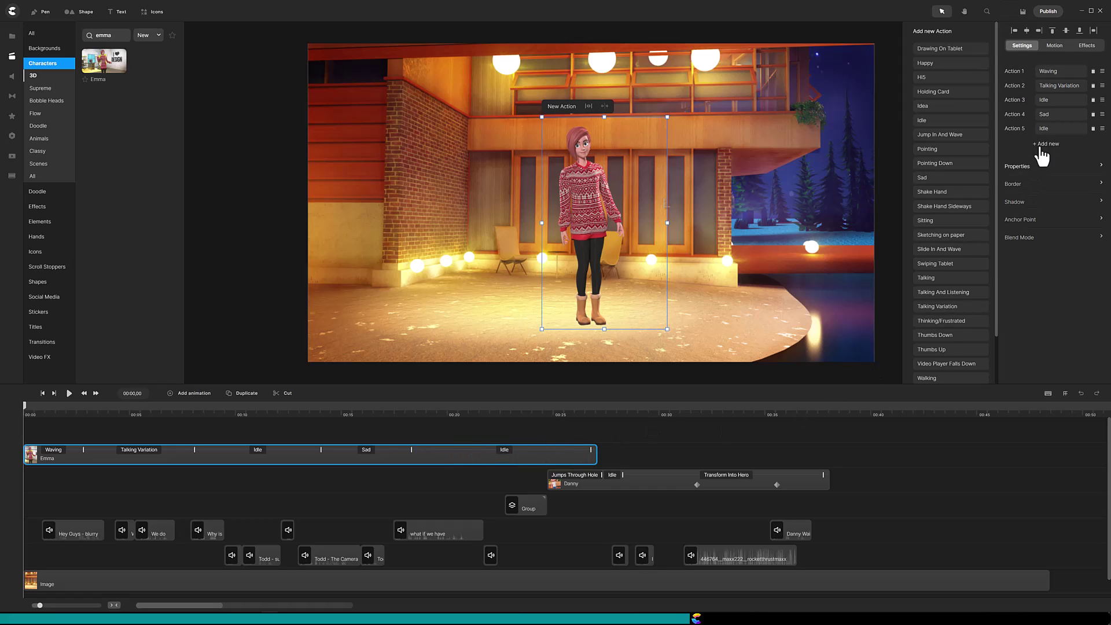
# - Add Pointing, Idle, Sad and Idle actions, extend Emma's clip, then shrink her and move her left
pyautogui.click(926, 150)
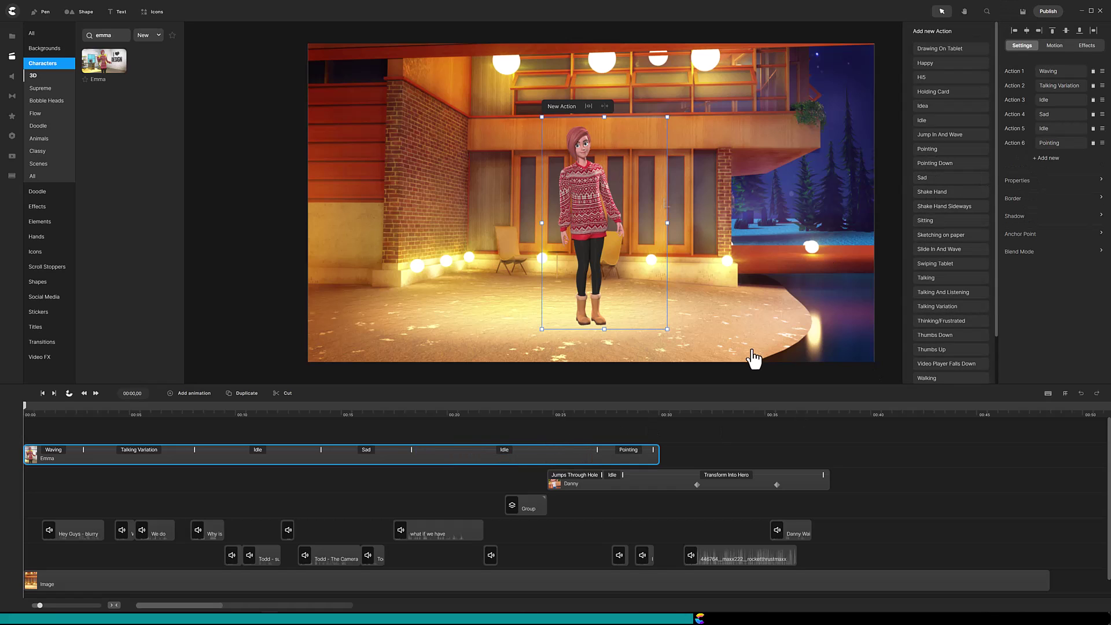
pyautogui.click(922, 121)
pyautogui.moveTo(681, 449); pyautogui.dragTo(754, 441)
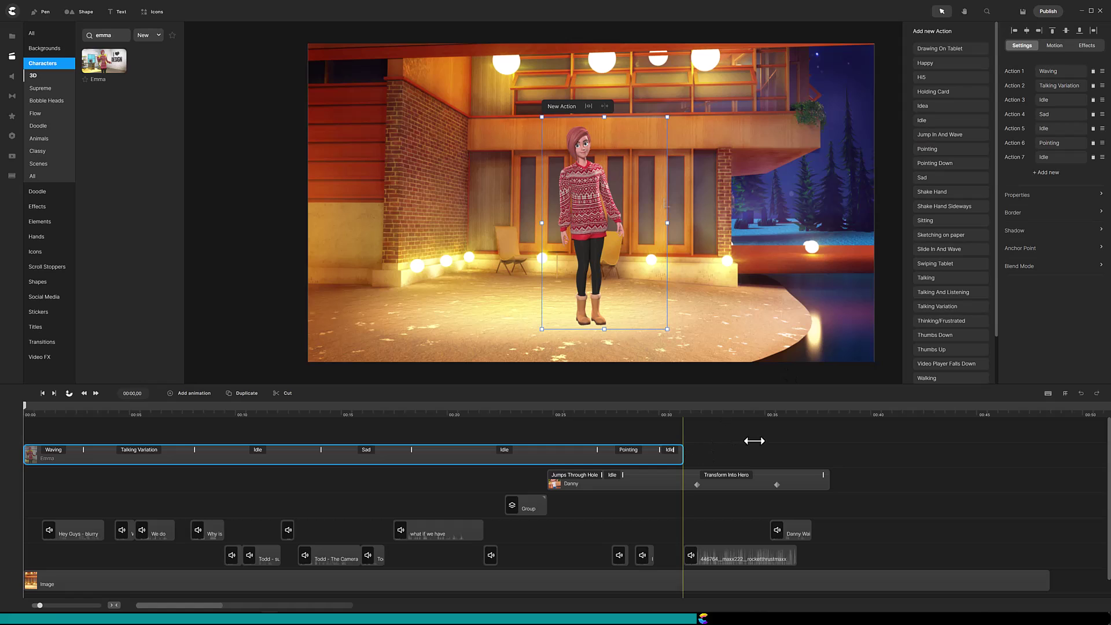
pyautogui.moveTo(674, 450); pyautogui.dragTo(748, 449)
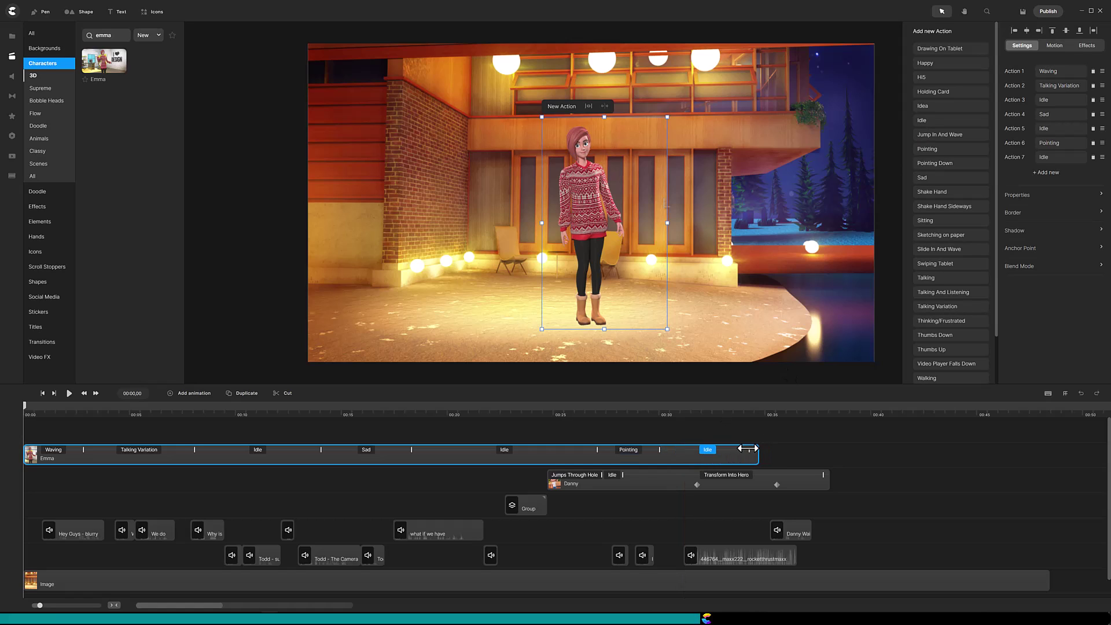
pyautogui.click(924, 179)
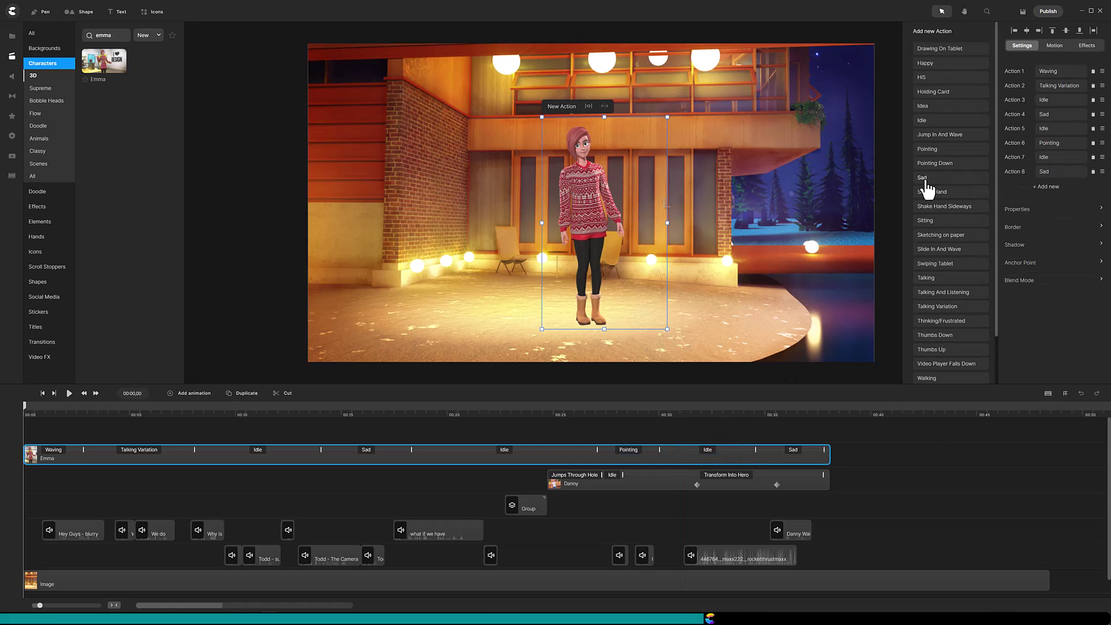
pyautogui.click(926, 121)
pyautogui.moveTo(853, 454); pyautogui.dragTo(1038, 462)
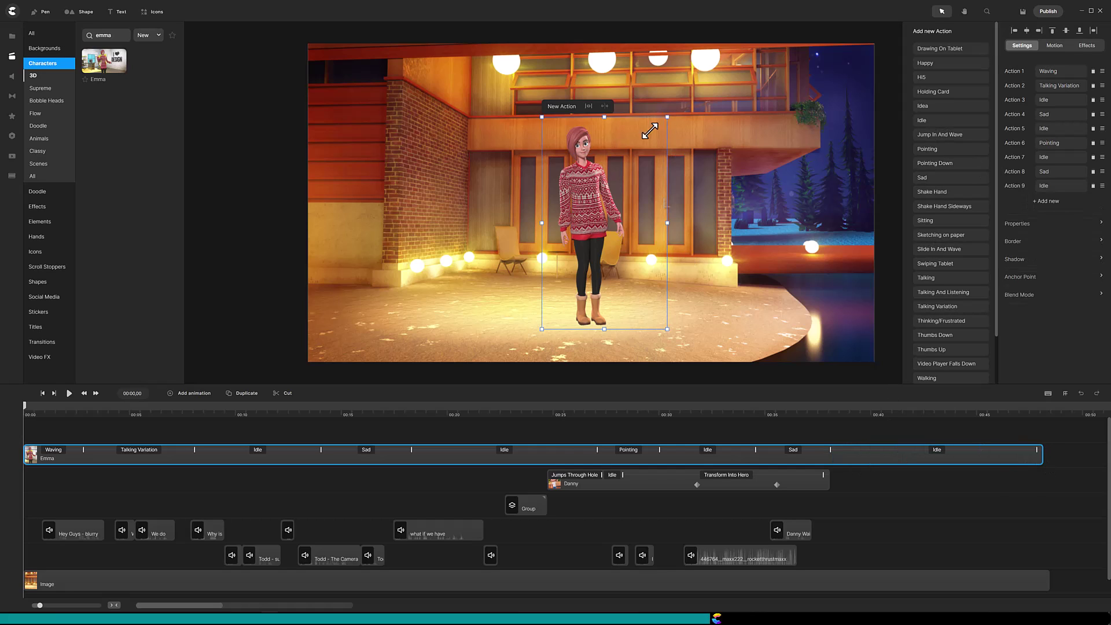
pyautogui.moveTo(667, 117); pyautogui.dragTo(618, 174)
pyautogui.moveTo(582, 231); pyautogui.dragTo(497, 215)
# - Add Mike to the scene and drop a snapshot of him at 00:07:04 onto his row
pyautogui.click(43, 63)
pyautogui.click(153, 298)
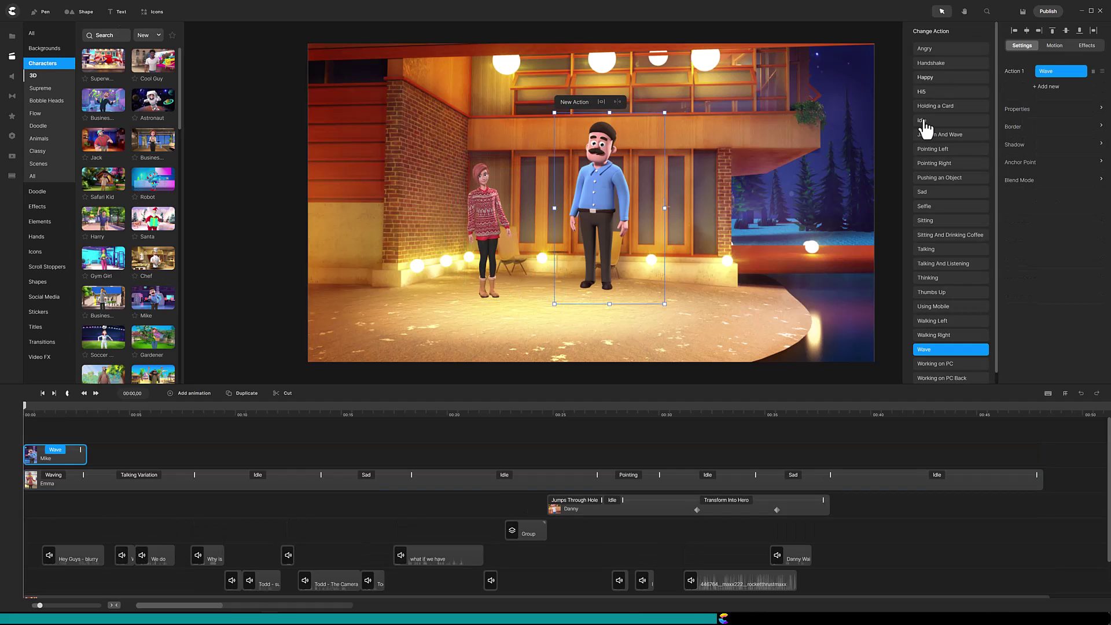
pyautogui.click(943, 263)
pyautogui.click(174, 408)
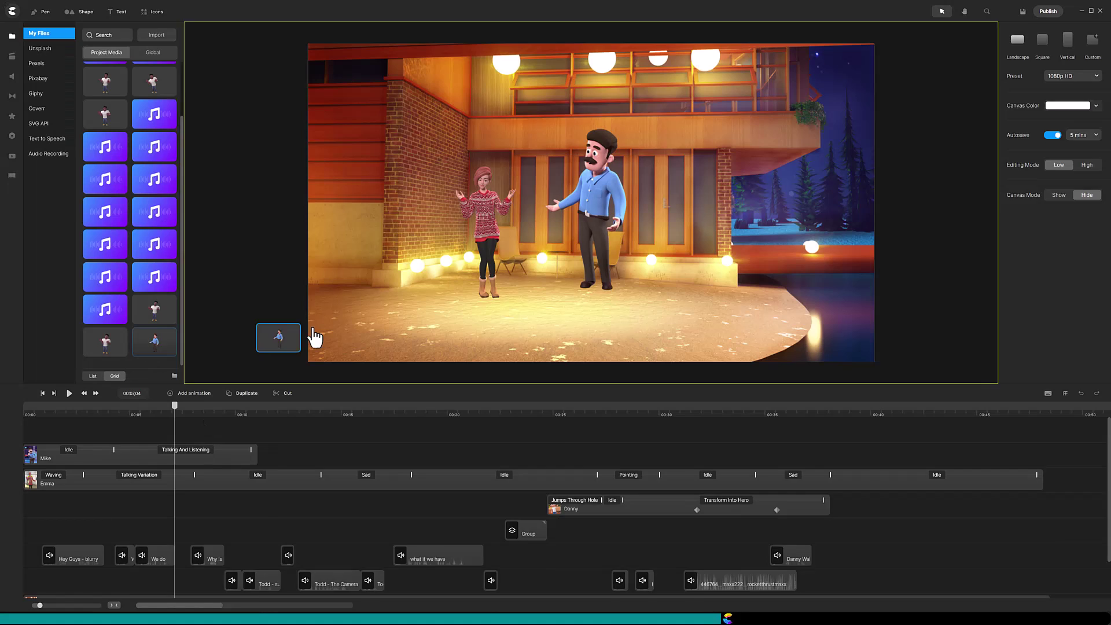
pyautogui.moveTo(316, 337); pyautogui.dragTo(315, 337)
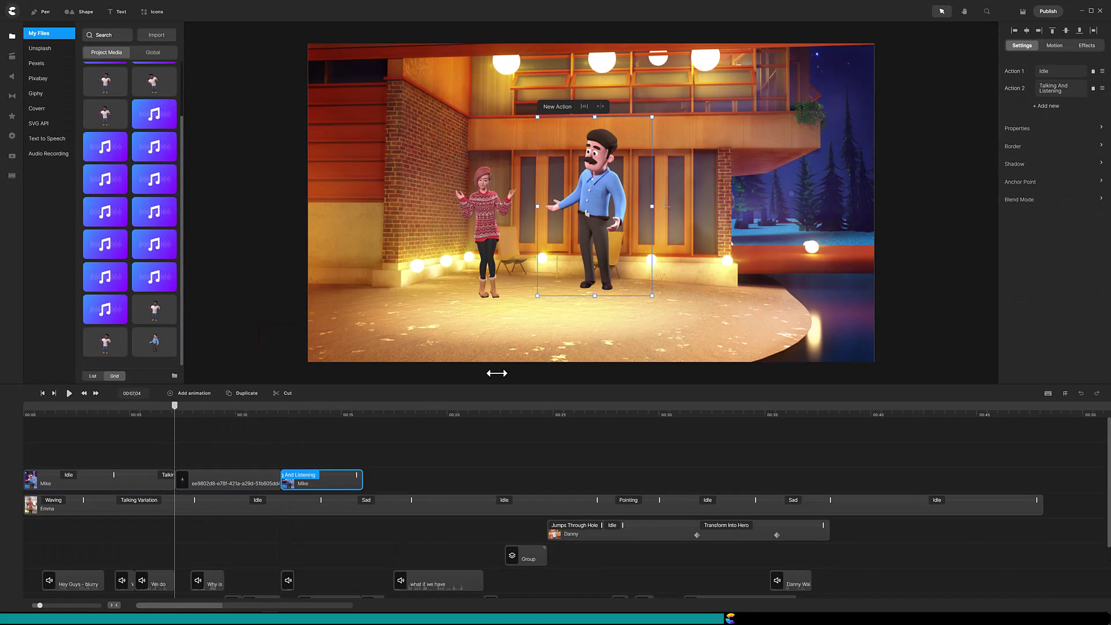
# - Add Angry, Idle, Sad and Idle actions to Mike to match Emma's length, then select both his clips
pyautogui.click(1048, 120)
pyautogui.click(925, 51)
pyautogui.click(1047, 119)
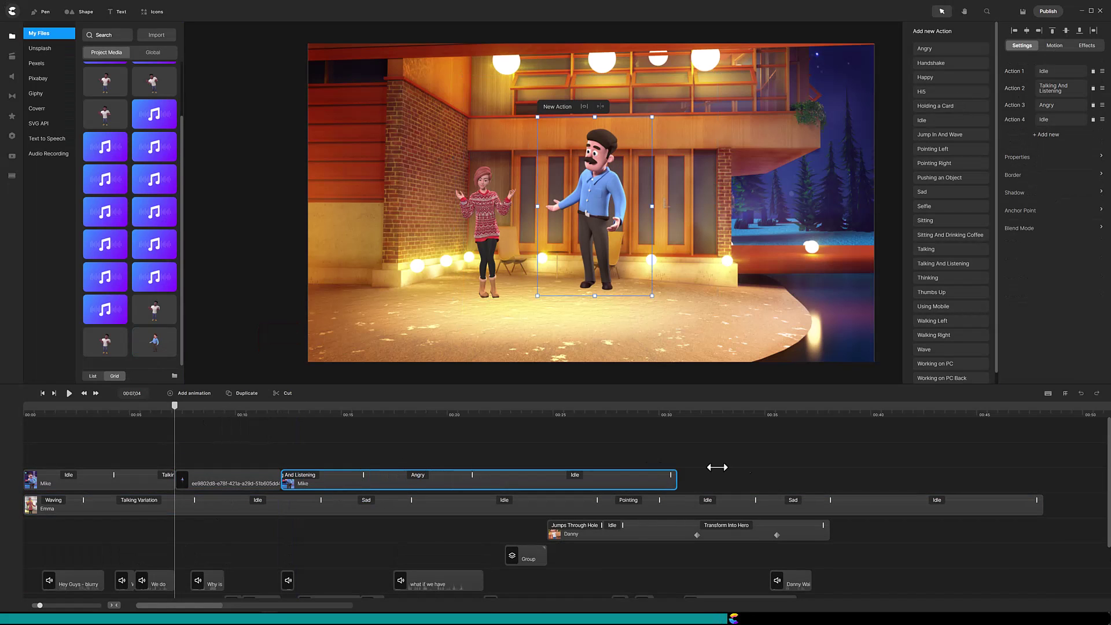
pyautogui.click(1048, 134)
pyautogui.click(924, 191)
pyautogui.click(1048, 148)
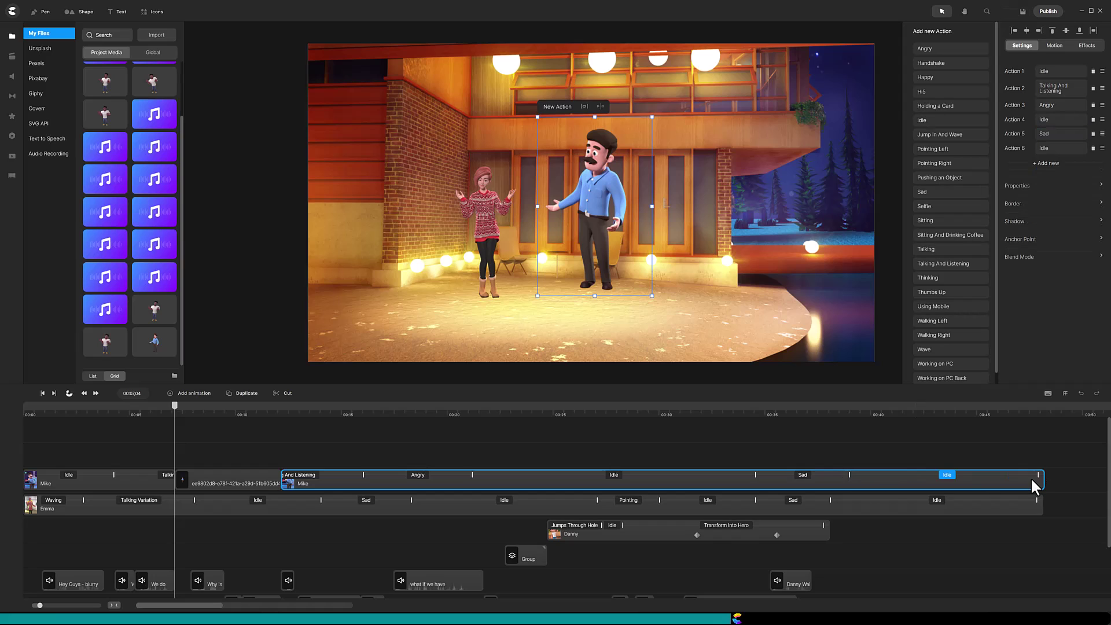
pyautogui.moveTo(933, 445); pyautogui.dragTo(136, 477)
# - Group Mike's clips, shrink the group and move it next to Emma
pyautogui.rightClick(135, 477)
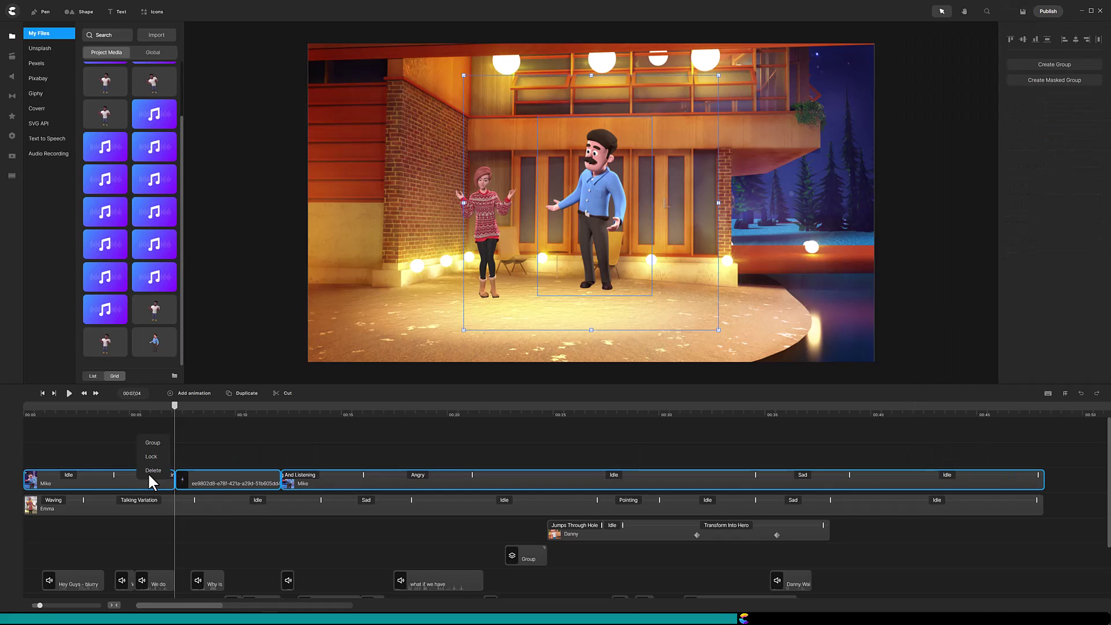
pyautogui.click(157, 454)
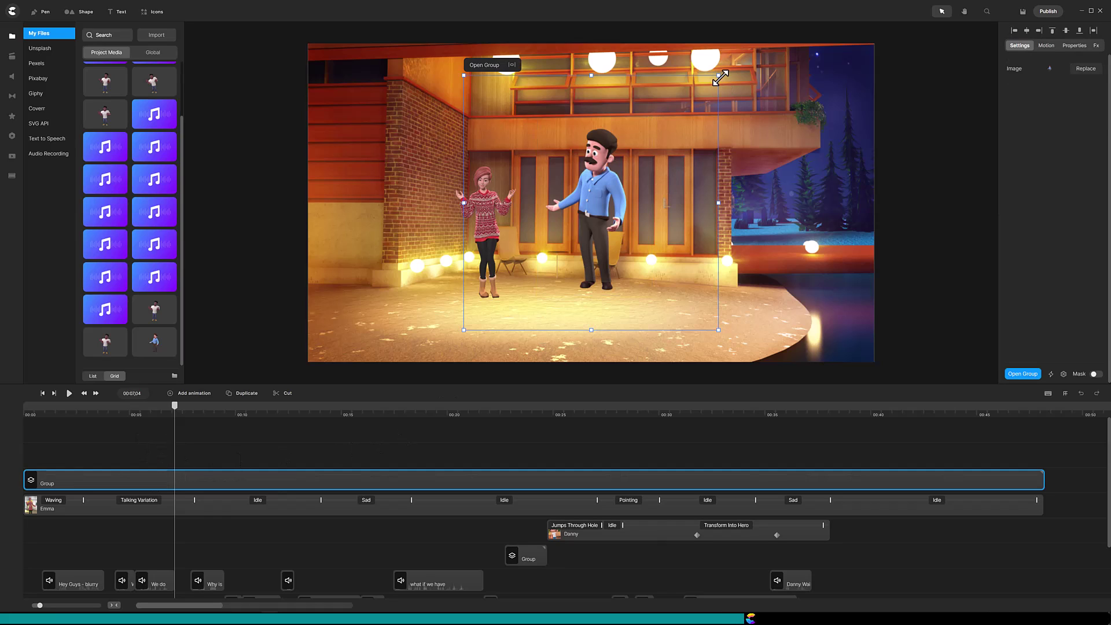
pyautogui.moveTo(720, 76); pyautogui.dragTo(665, 113)
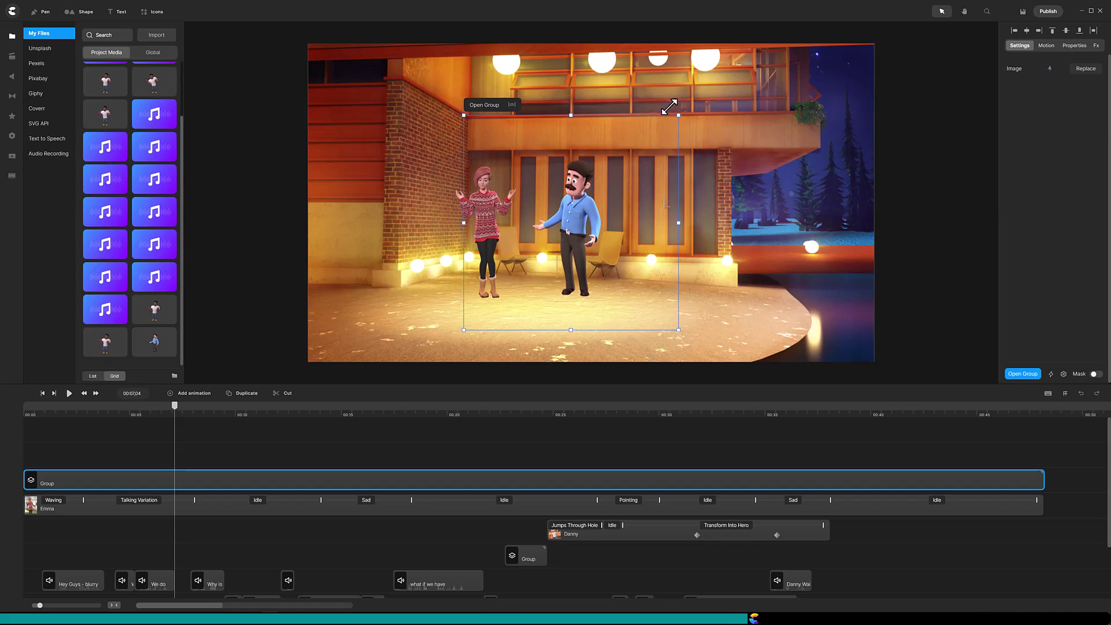
pyautogui.moveTo(579, 206); pyautogui.dragTo(529, 200)
# - Move Emma's track above Mike's group and nudge Mike slightly right beside her
pyautogui.moveTo(148, 505); pyautogui.dragTo(143, 449)
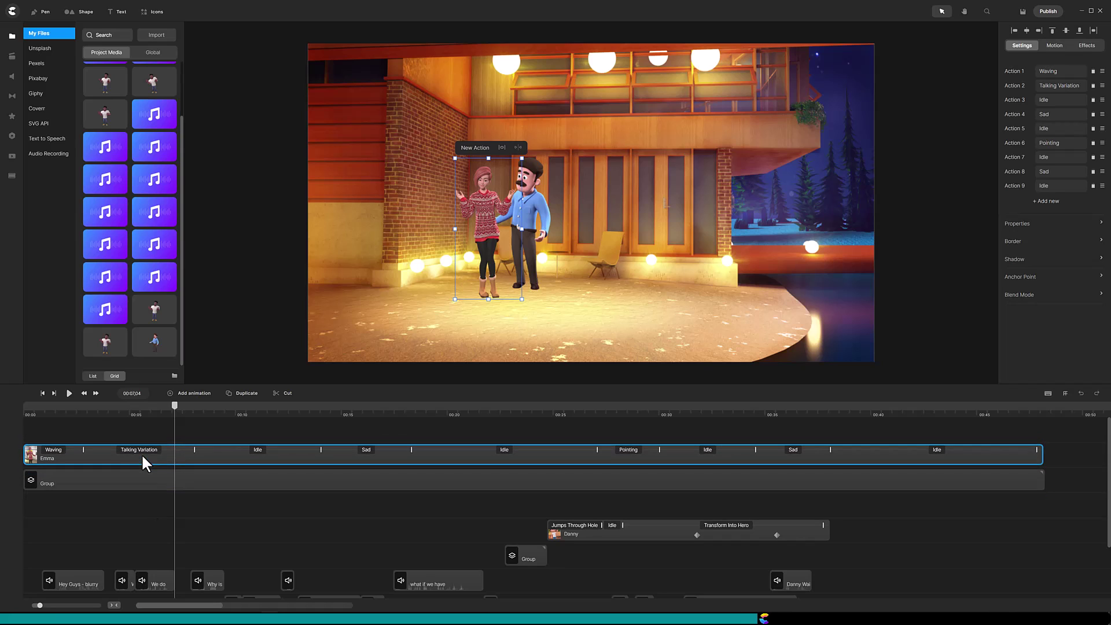
pyautogui.click(150, 481)
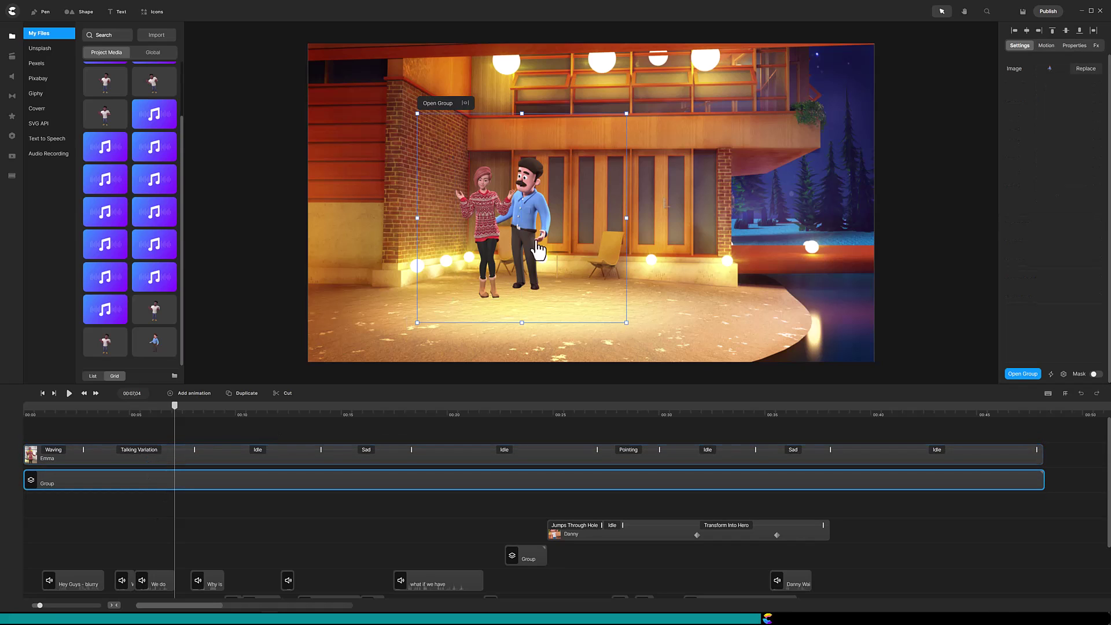
pyautogui.moveTo(533, 229); pyautogui.dragTo(540, 229)
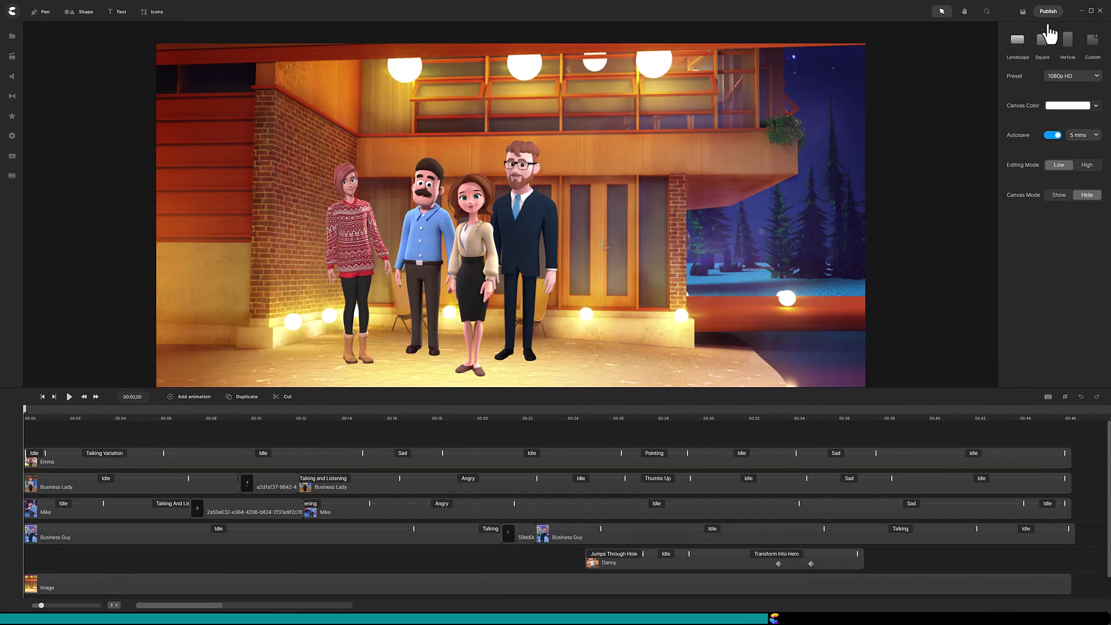
# - Publish the scene as an MP4 named 'supporting cast' in the Cinematic Mode folder
pyautogui.click(1048, 12)
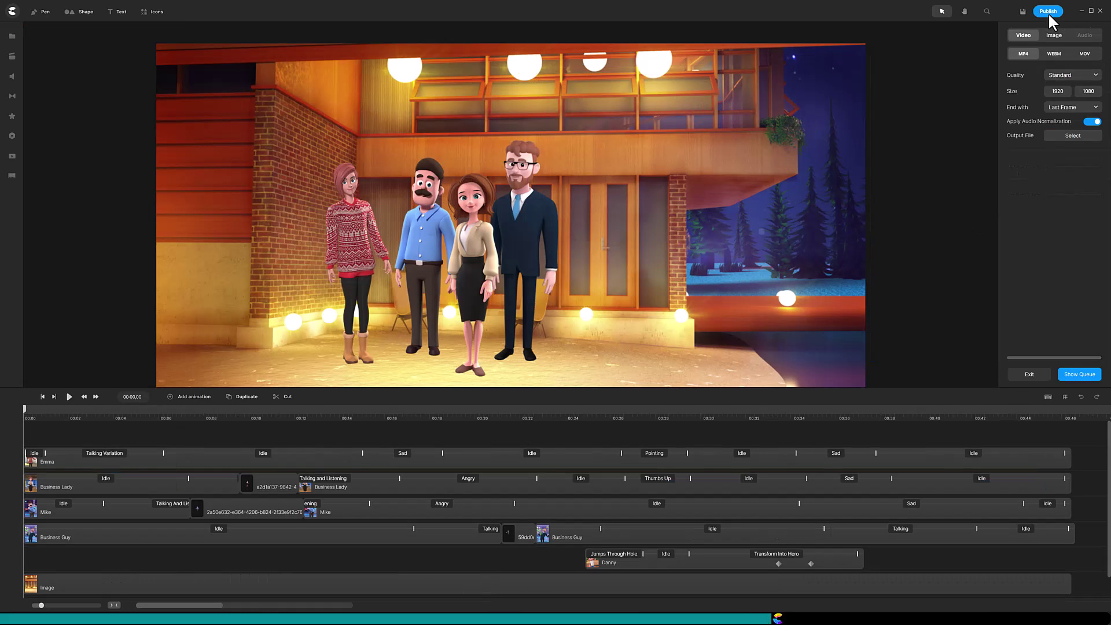
pyautogui.click(1071, 137)
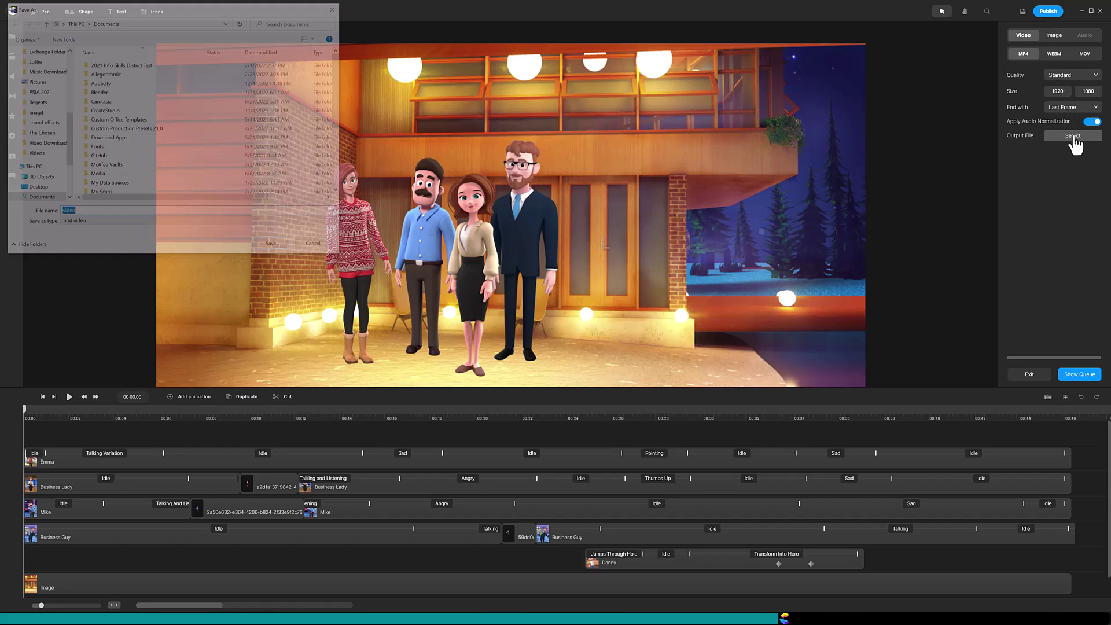
pyautogui.click(44, 60)
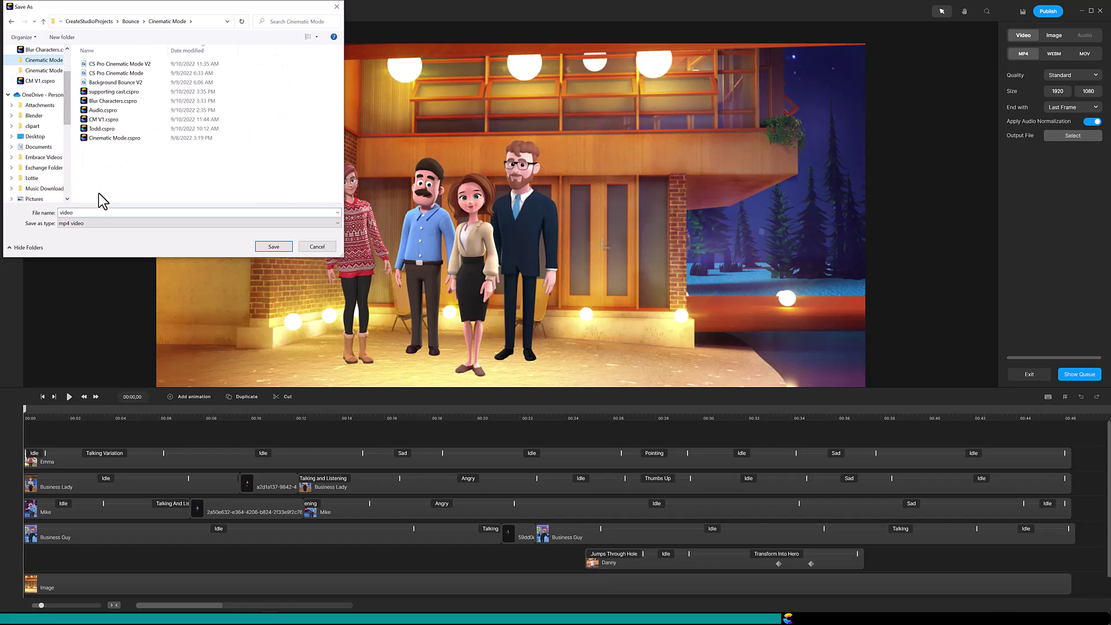
pyautogui.doubleClick(104, 209)
pyautogui.write('supporting cas')
pyautogui.press('Return')
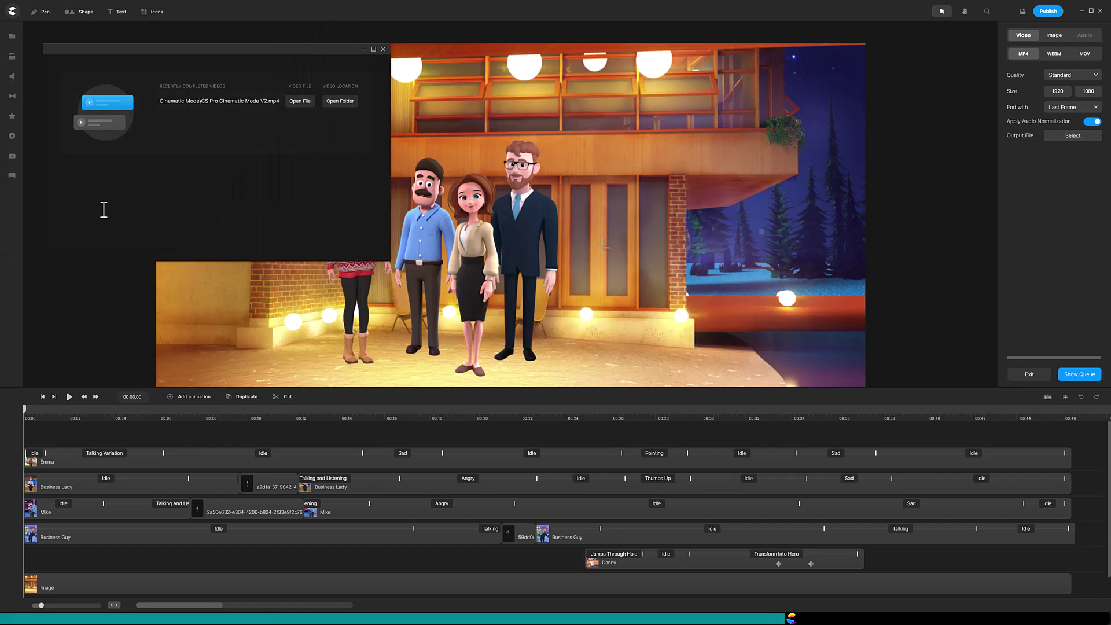
# - Start a new blank project and import the supporting cast video
pyautogui.click(12, 10)
pyautogui.click(29, 36)
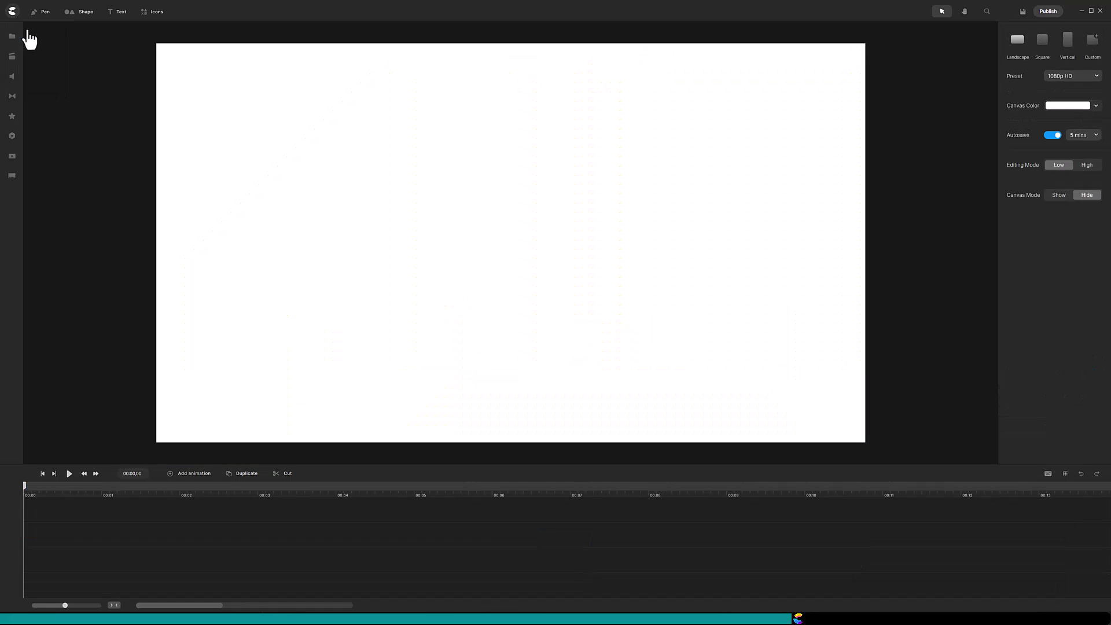
pyautogui.click(18, 39)
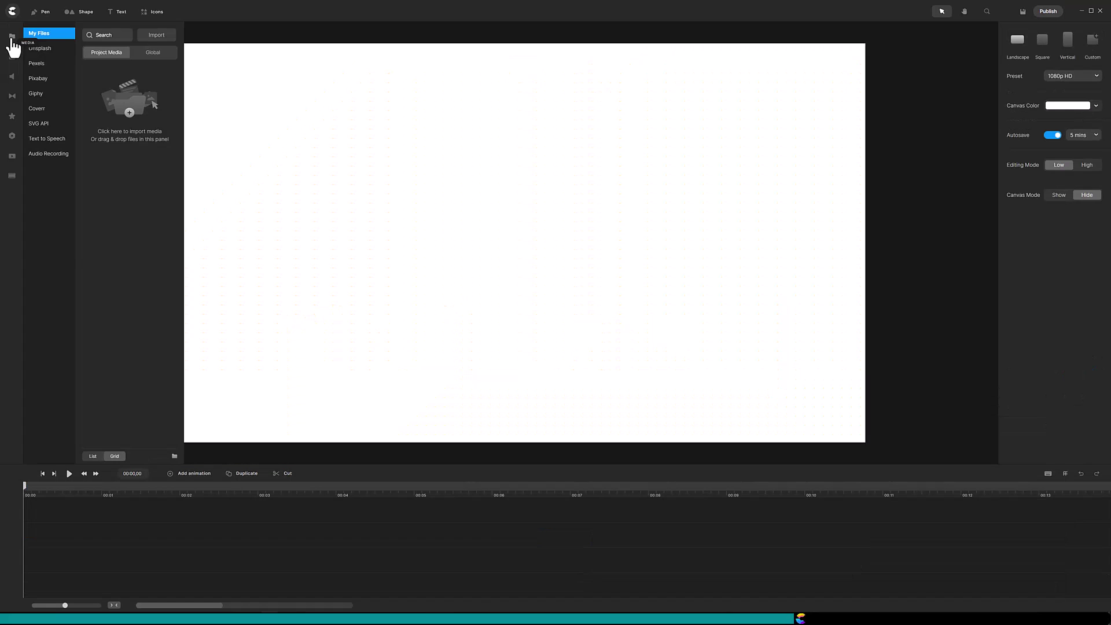
pyautogui.click(150, 41)
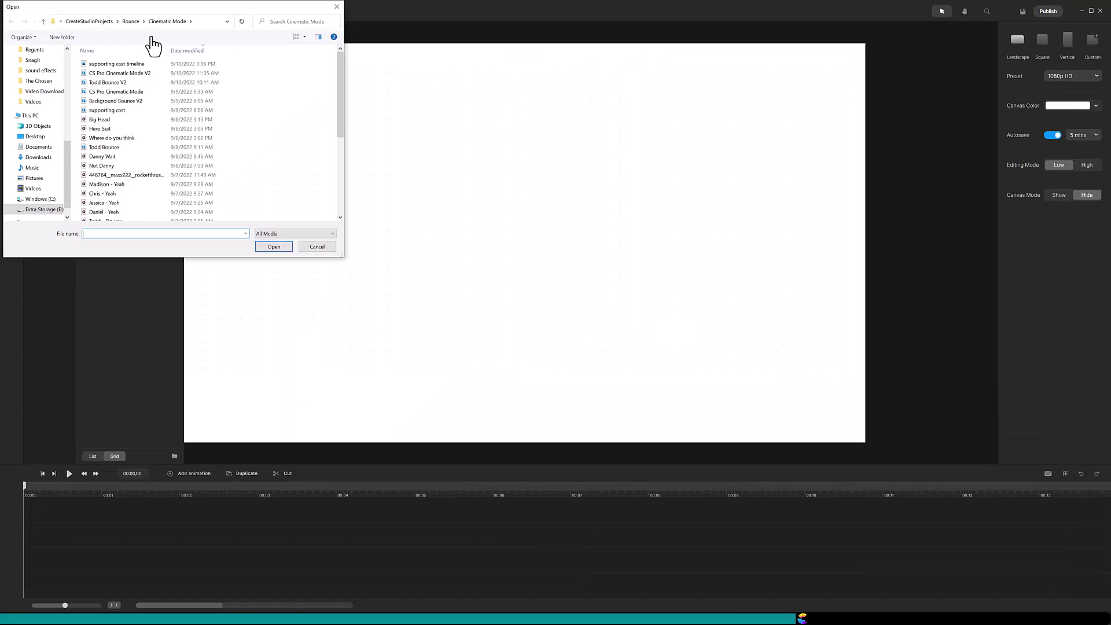
pyautogui.click(118, 110)
pyautogui.click(262, 245)
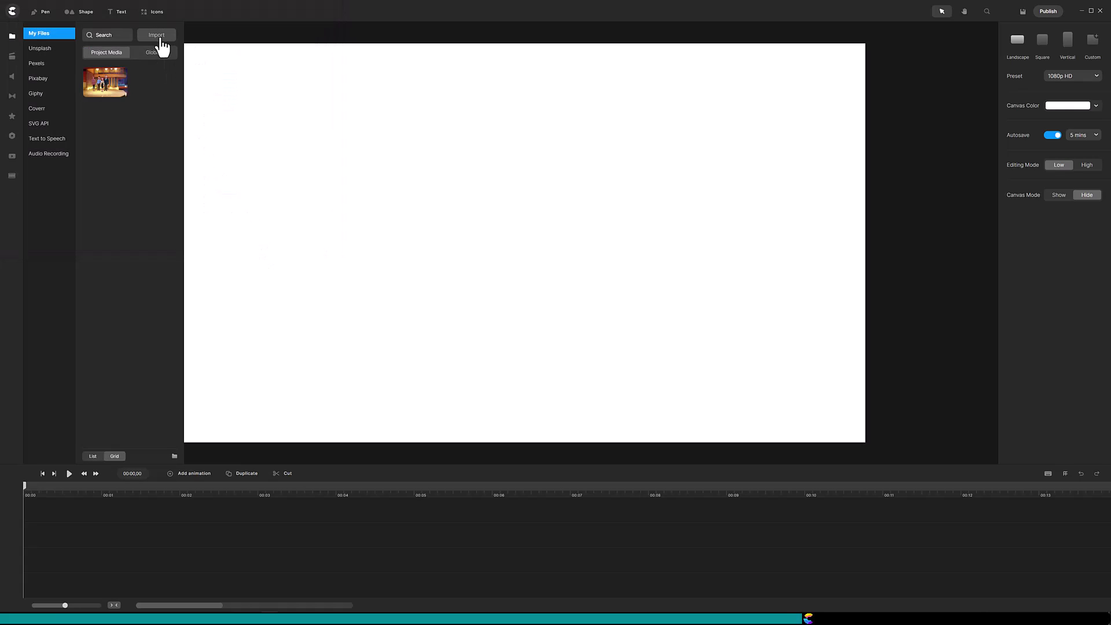
# - Import the Todd Bounce V2 file into the project media as well
pyautogui.click(156, 37)
pyautogui.click(116, 82)
pyautogui.click(267, 246)
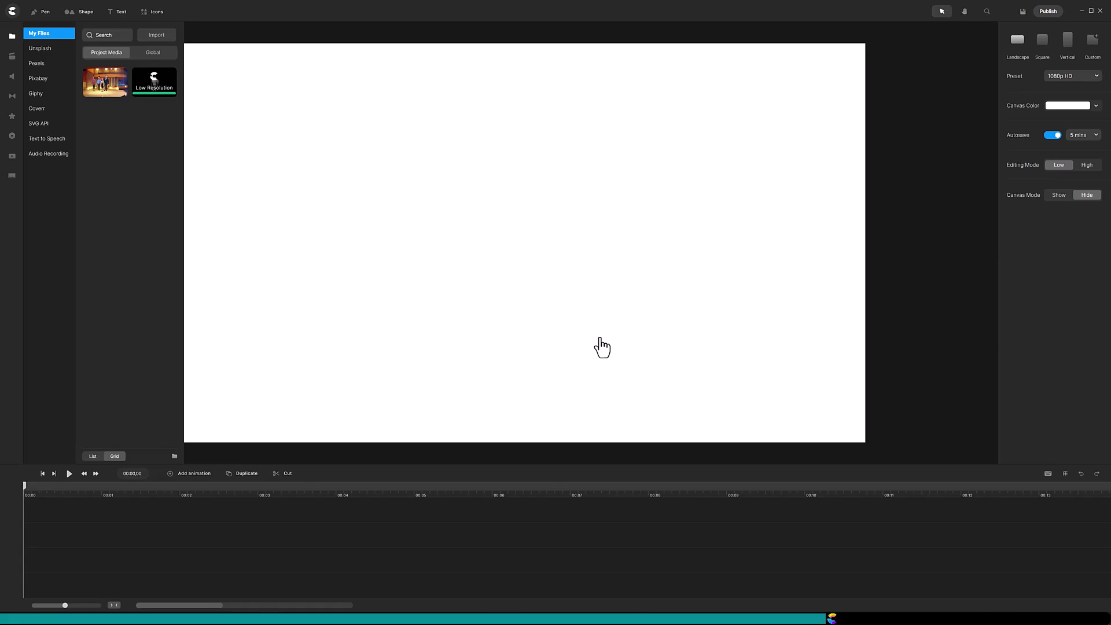
# - Add the supporting cast video and Todd Bounce V2, placing Todd lower left at scale 107
pyautogui.click(101, 92)
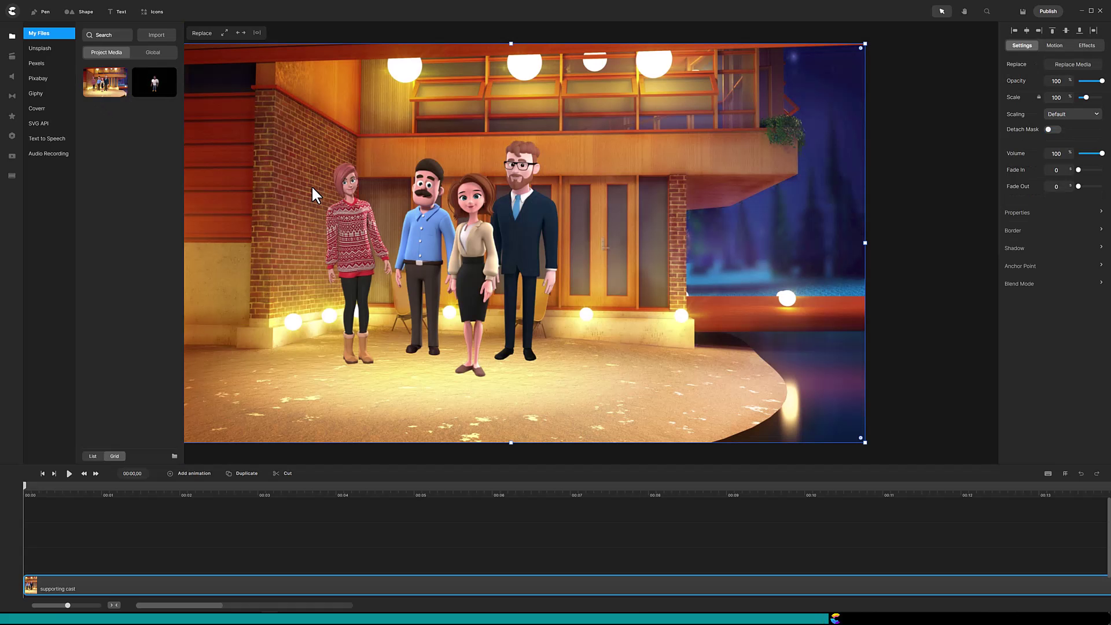
pyautogui.click(426, 202)
pyautogui.moveTo(864, 44); pyautogui.dragTo(816, 74)
pyautogui.moveTo(498, 254); pyautogui.dragTo(236, 378)
pyautogui.moveTo(550, 199); pyautogui.dragTo(611, 123)
pyautogui.click(986, 11)
pyautogui.click(960, 102)
pyautogui.moveTo(692, 114); pyautogui.dragTo(707, 112)
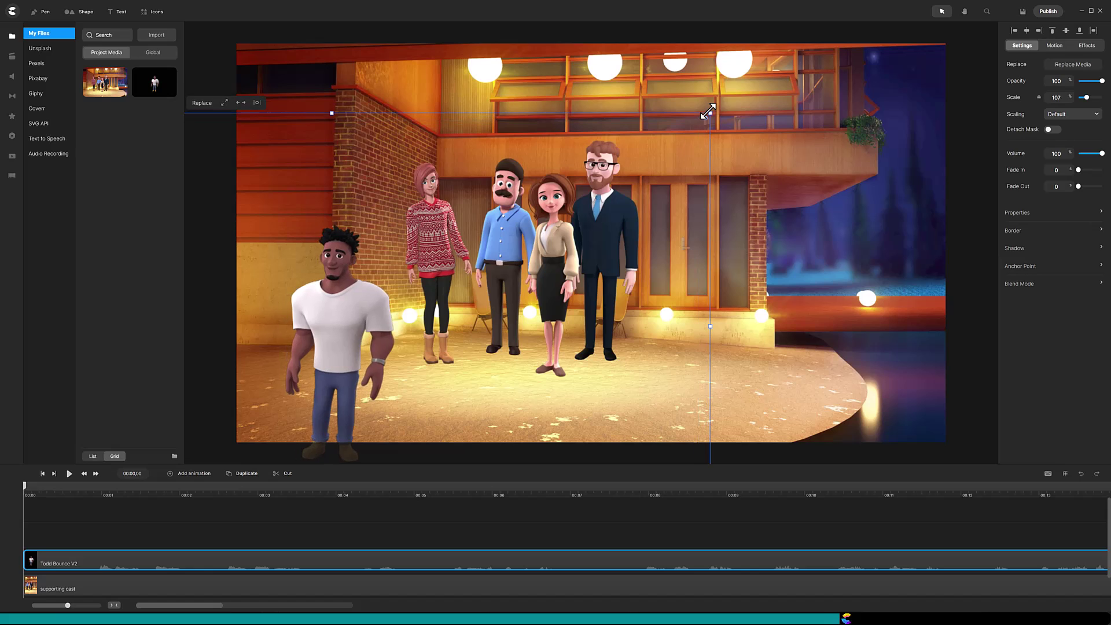
# - Apply a Blur of strength 6 to the supporting cast clip and preview around 00:27
pyautogui.click(12, 116)
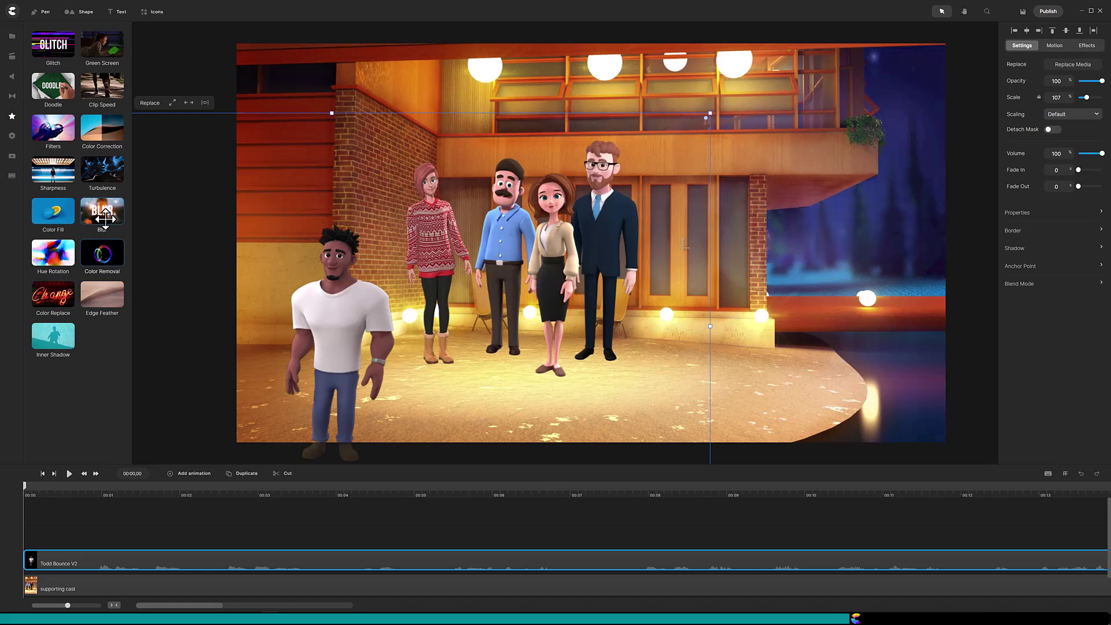
pyautogui.moveTo(105, 218); pyautogui.dragTo(105, 588)
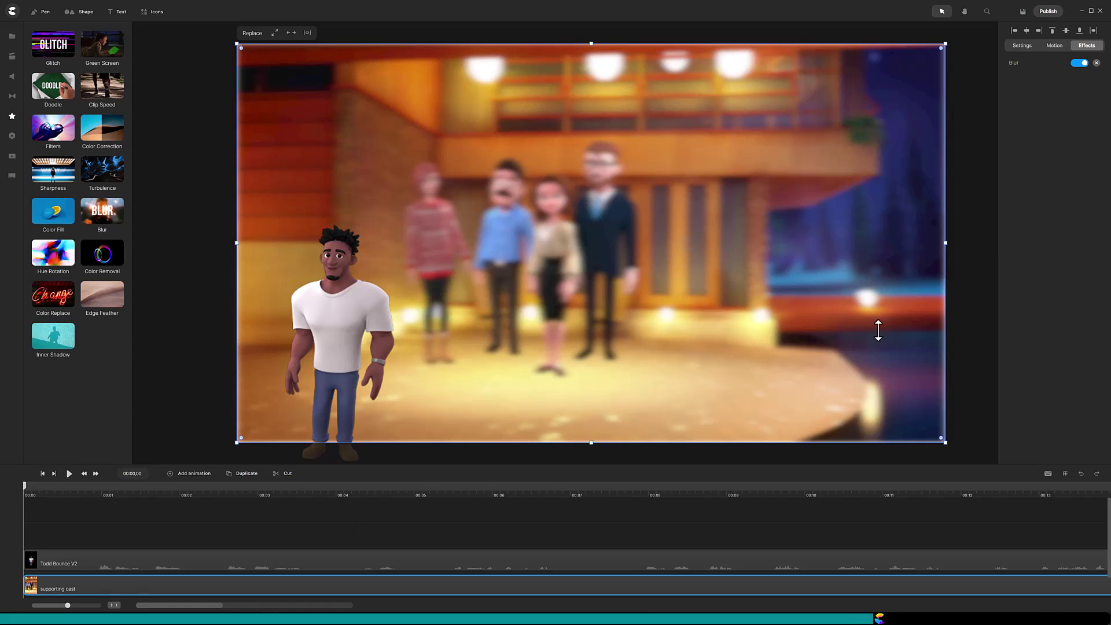
pyautogui.click(1015, 66)
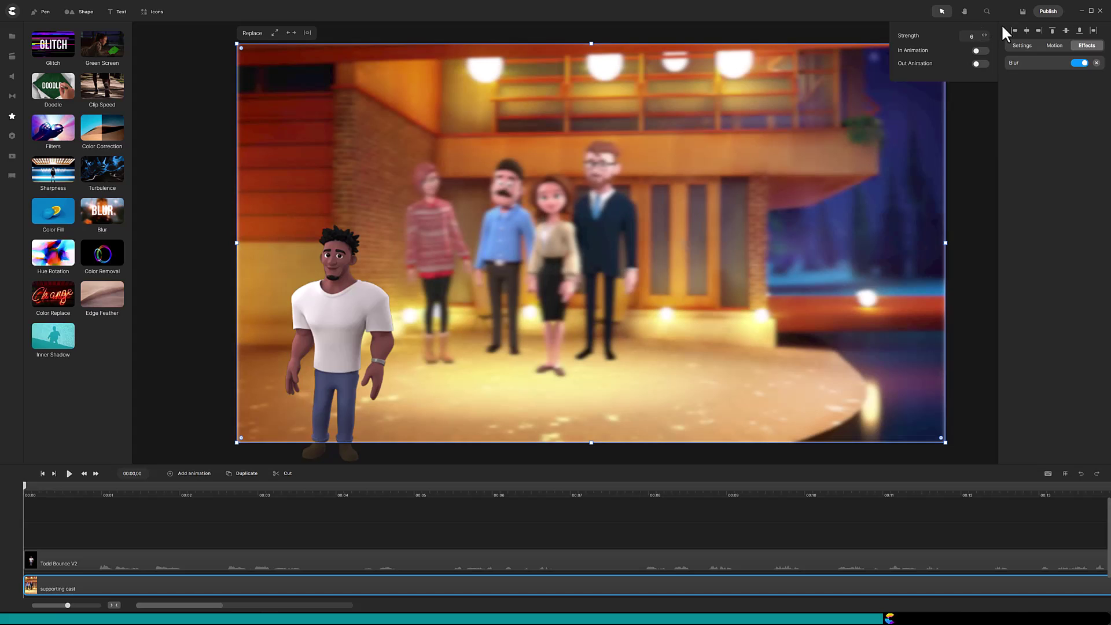
pyautogui.moveTo(67, 605); pyautogui.dragTo(47, 605)
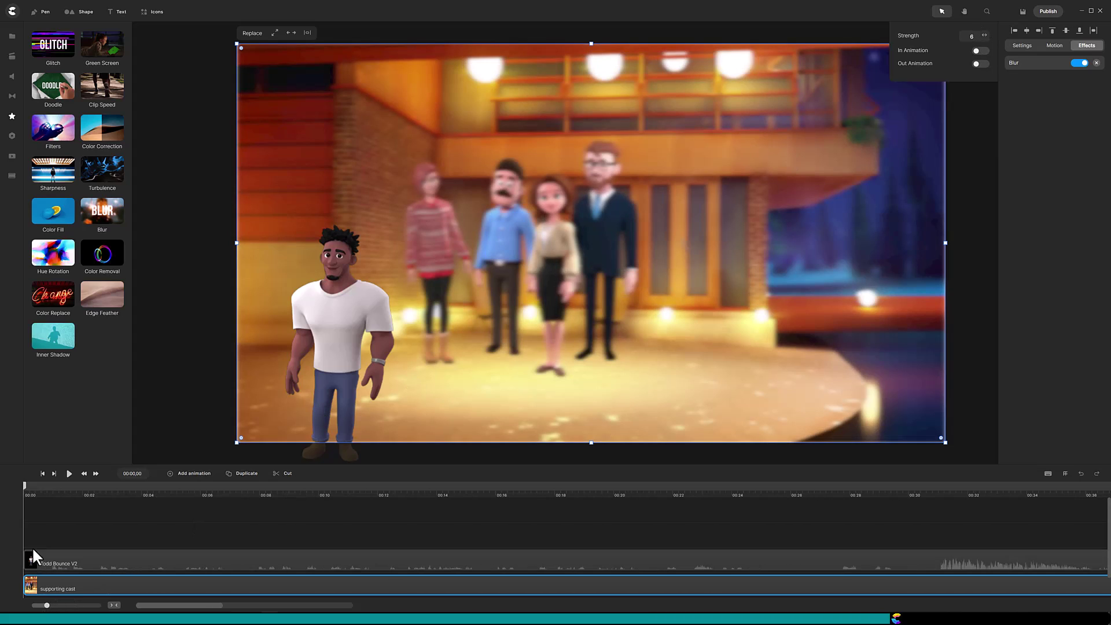
pyautogui.moveTo(26, 495); pyautogui.dragTo(873, 533)
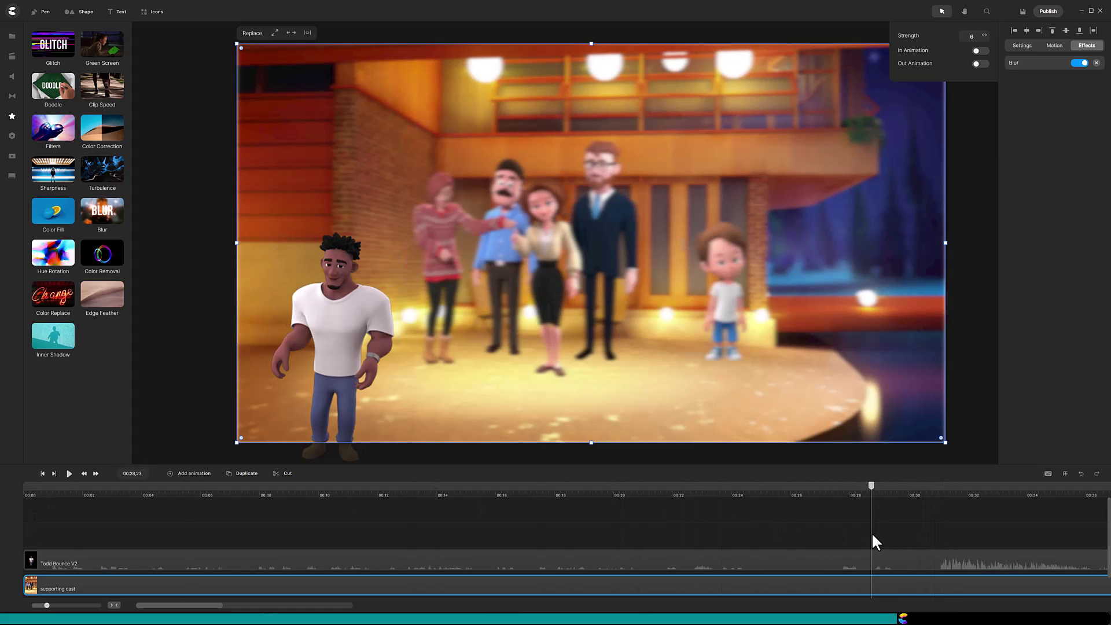
# - Cut both the Todd Bounce V2 and supporting cast clips at 00:27
pyautogui.moveTo(870, 494); pyautogui.dragTo(820, 498)
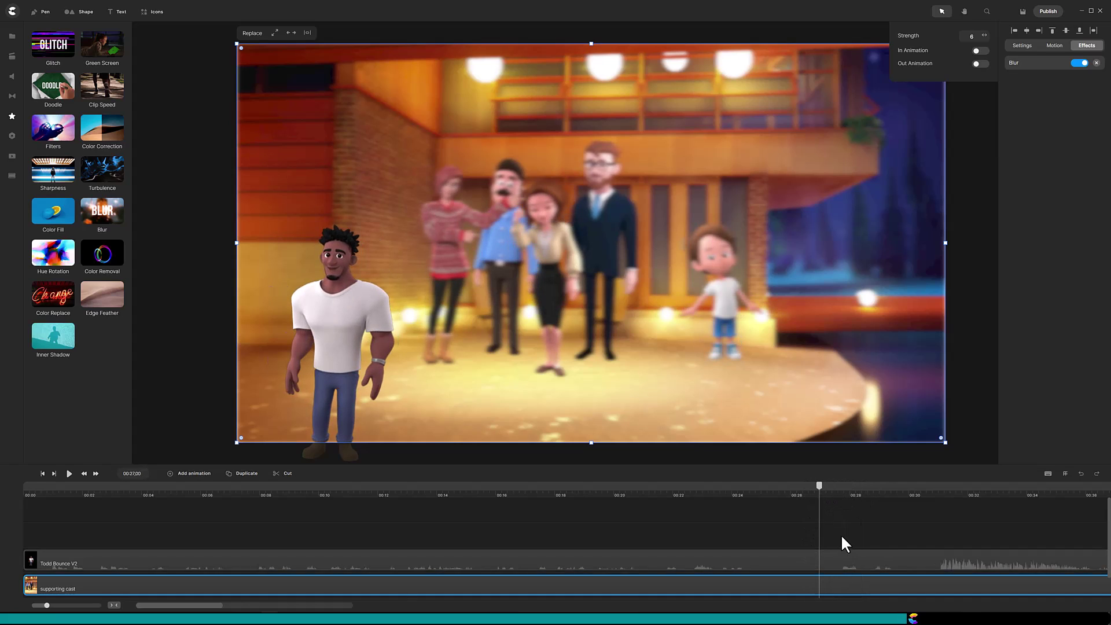
pyautogui.moveTo(839, 540); pyautogui.dragTo(848, 596)
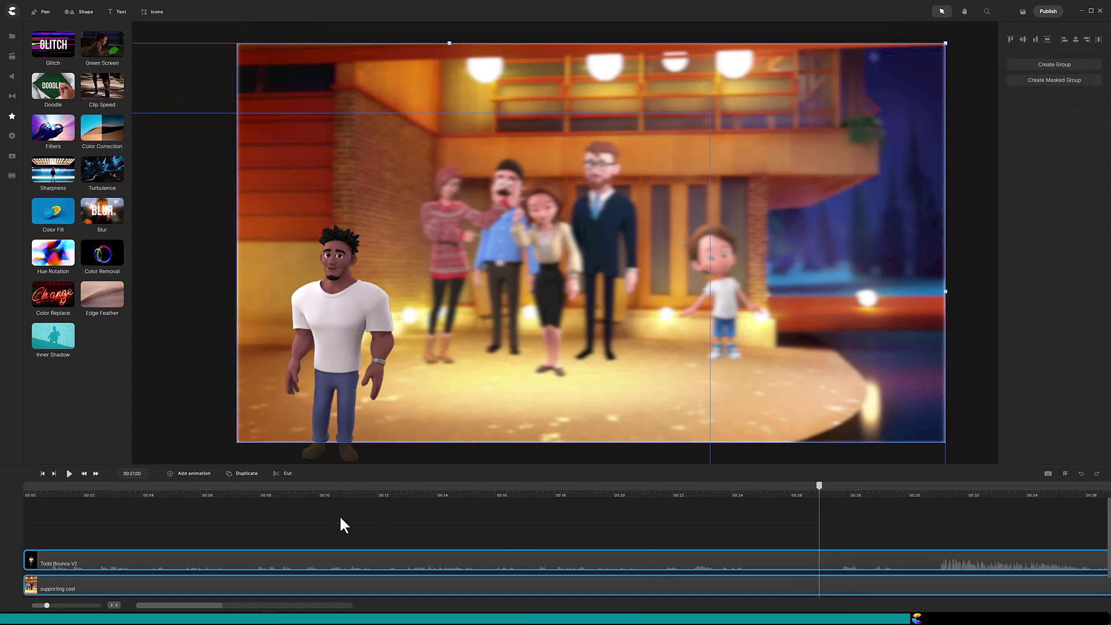
pyautogui.click(288, 479)
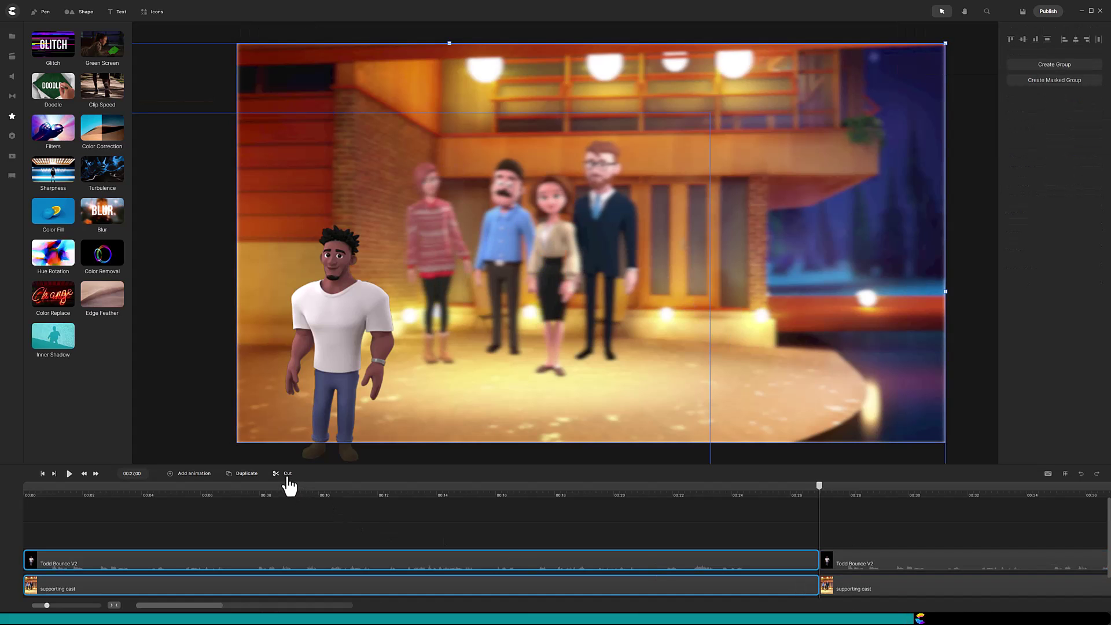
# - Turn on In Animation and Reverse Animation for the second supporting cast clip's Blur
pyautogui.click(835, 584)
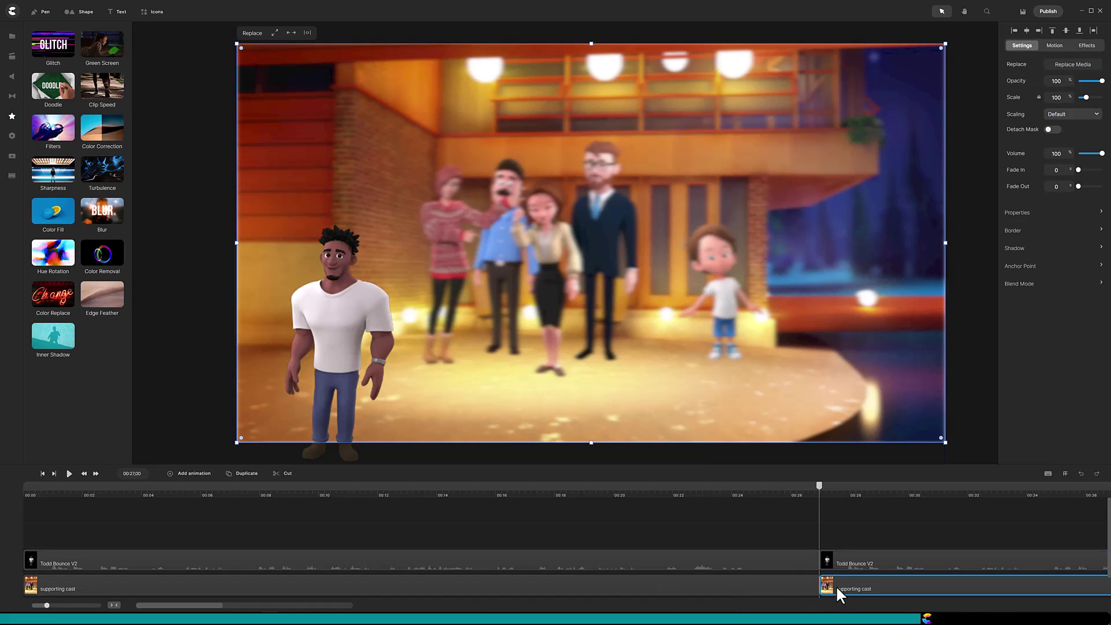
pyautogui.click(1087, 45)
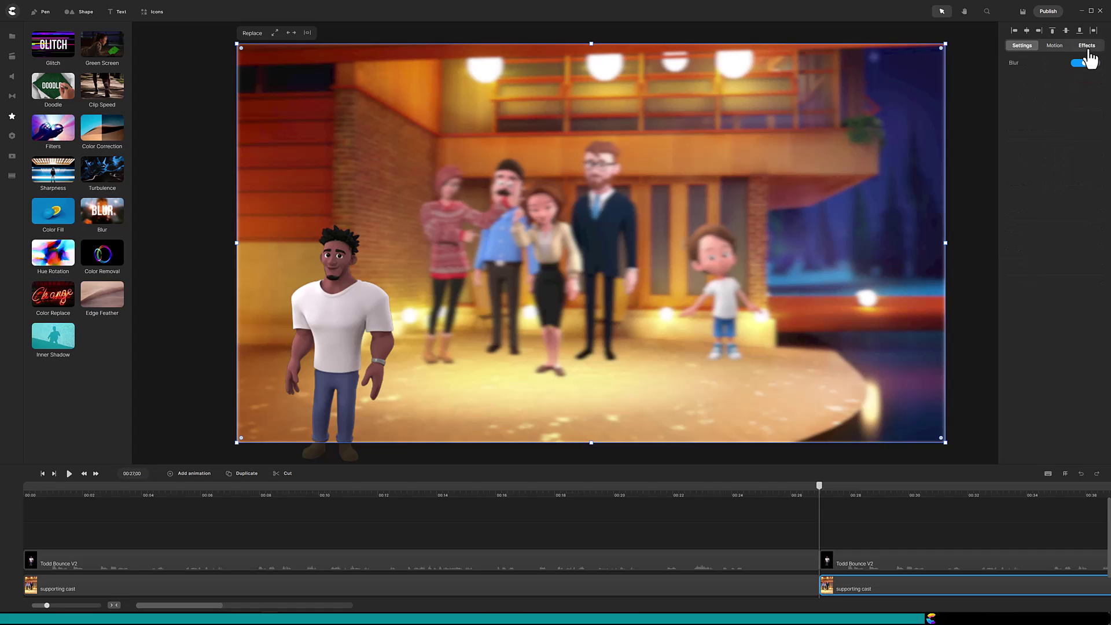
pyautogui.click(1015, 69)
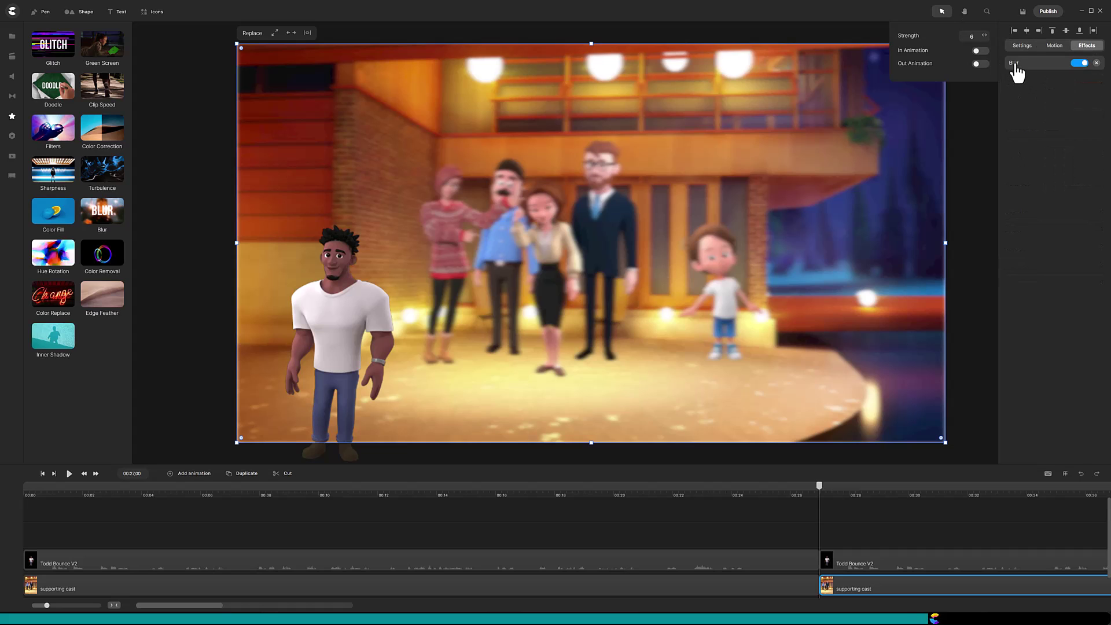
pyautogui.click(982, 51)
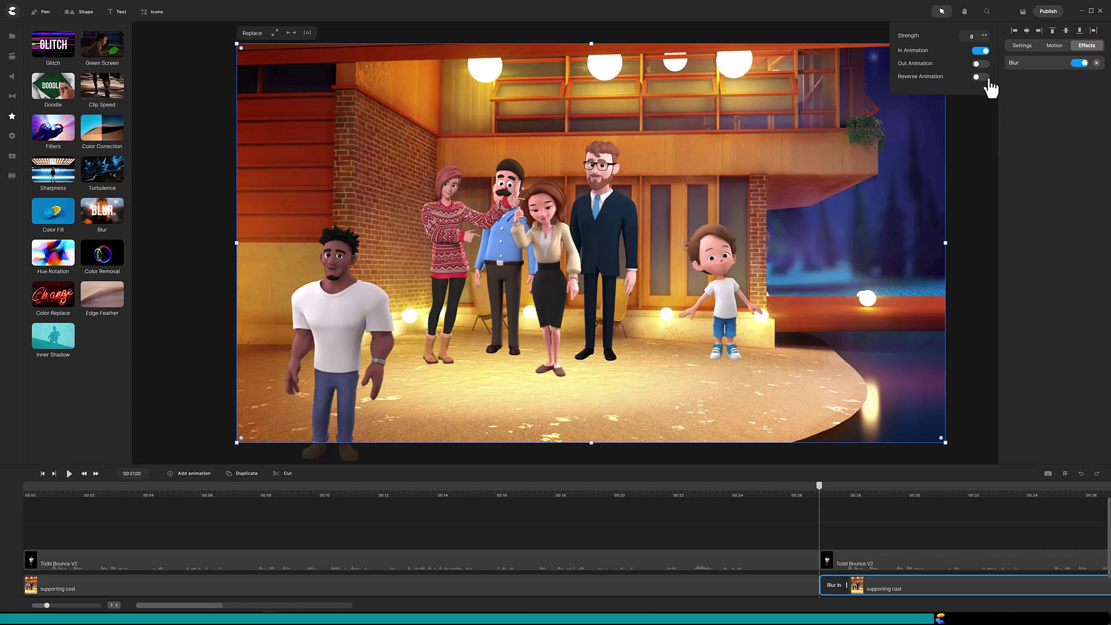
pyautogui.click(981, 77)
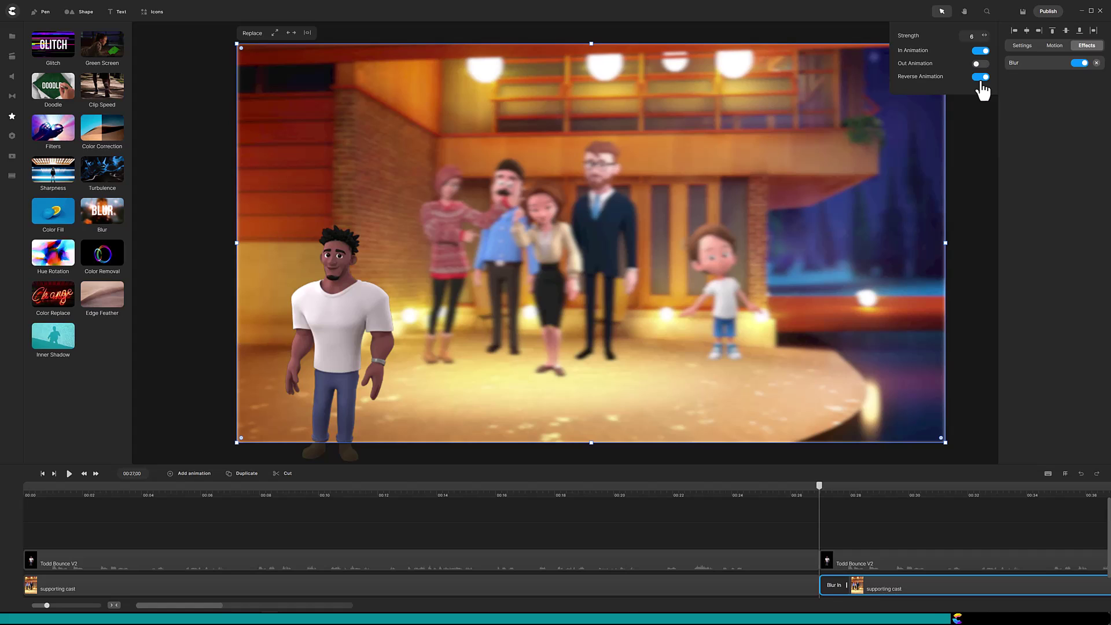
# - Add a strength-10 Blur with In Animation to Todd's second clip and preview the transition
pyautogui.click(895, 560)
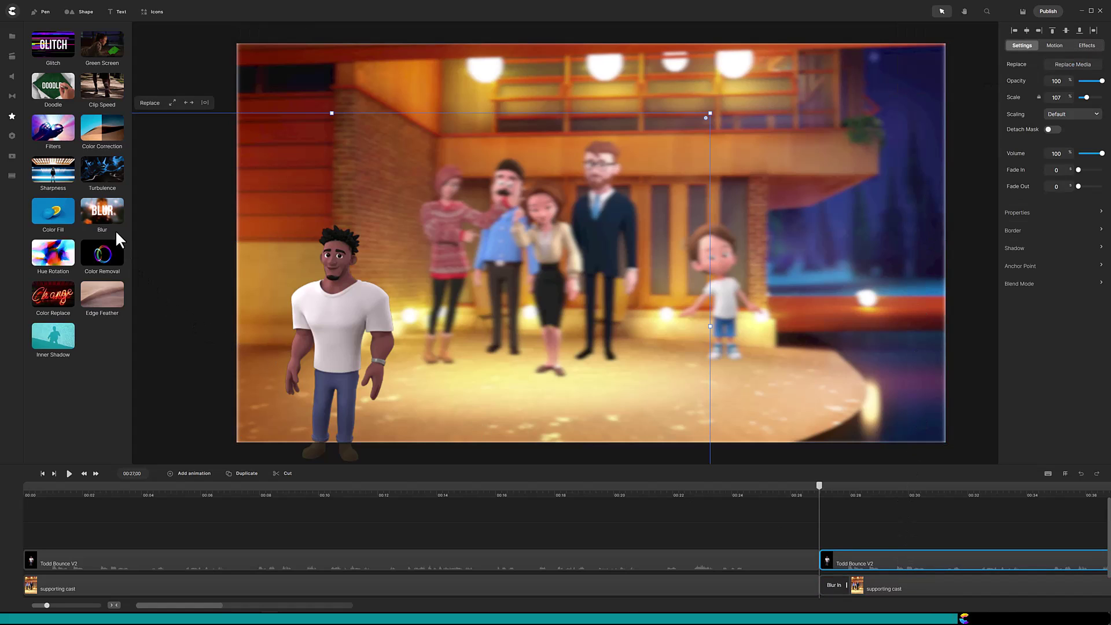
pyautogui.moveTo(102, 211); pyautogui.dragTo(879, 555)
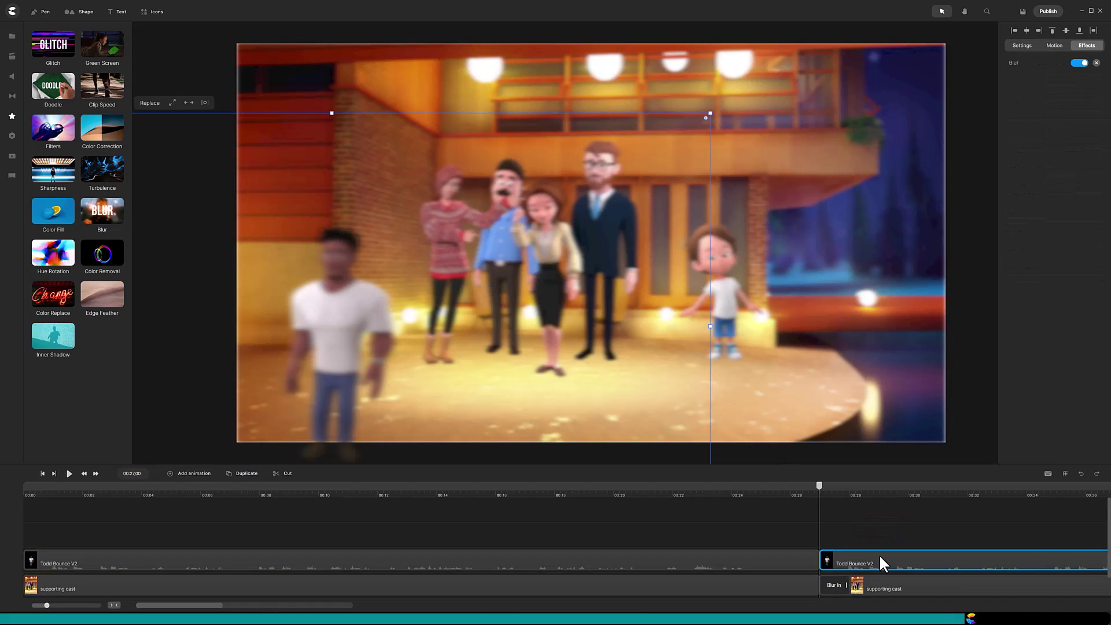
pyautogui.click(1013, 65)
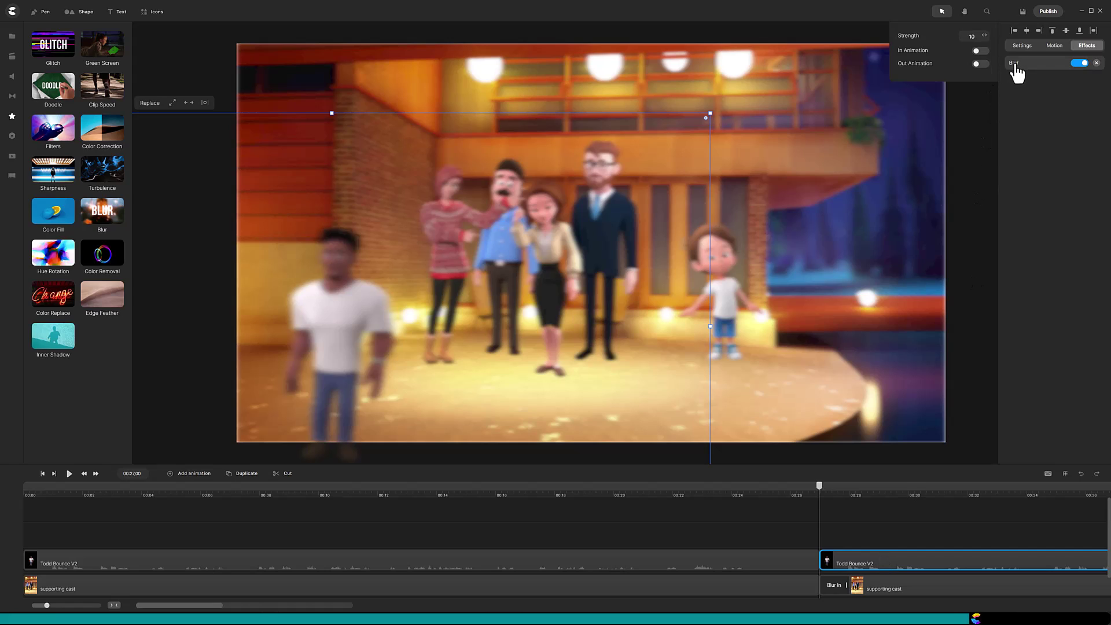
pyautogui.click(980, 51)
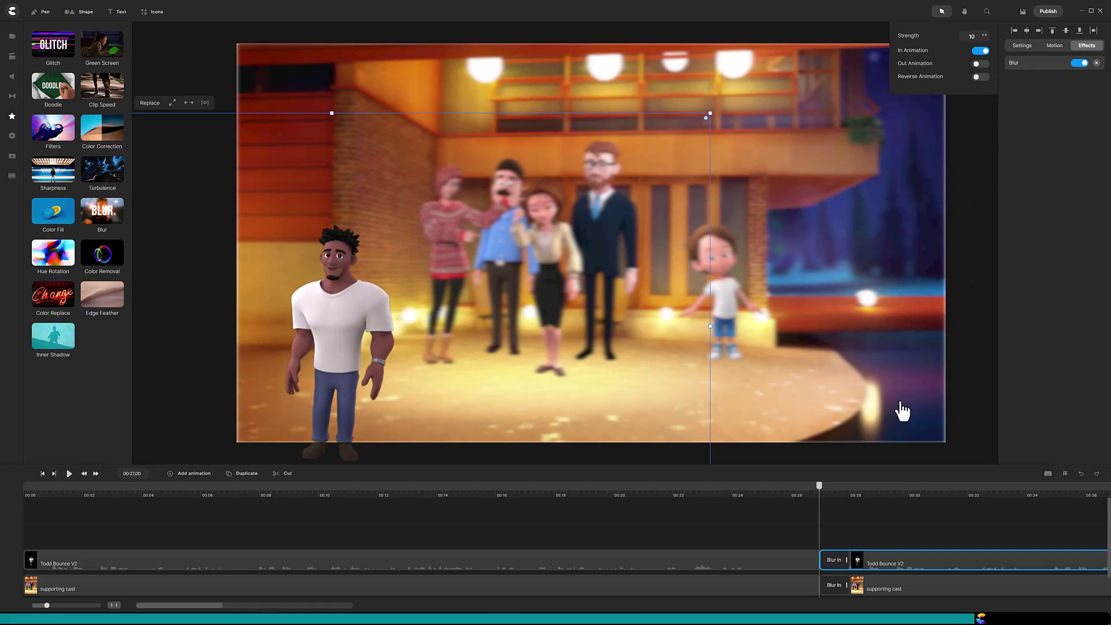
pyautogui.click(831, 495)
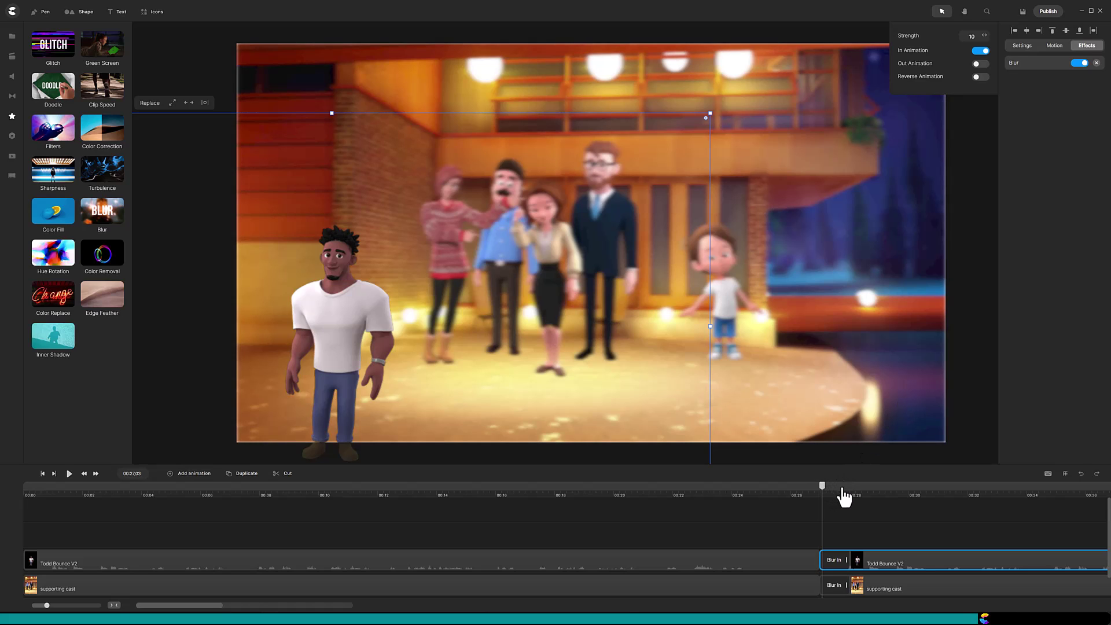
pyautogui.click(864, 496)
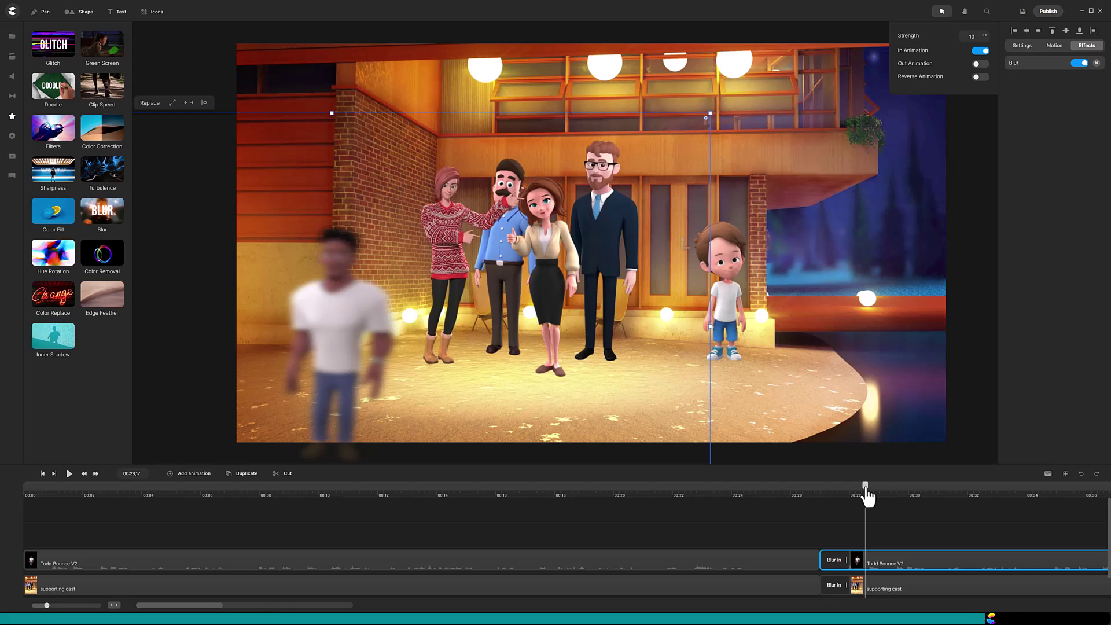
# - Cut both clips at about 00:35, then select Todd's third clip
pyautogui.moveTo(48, 606); pyautogui.dragTo(39, 606)
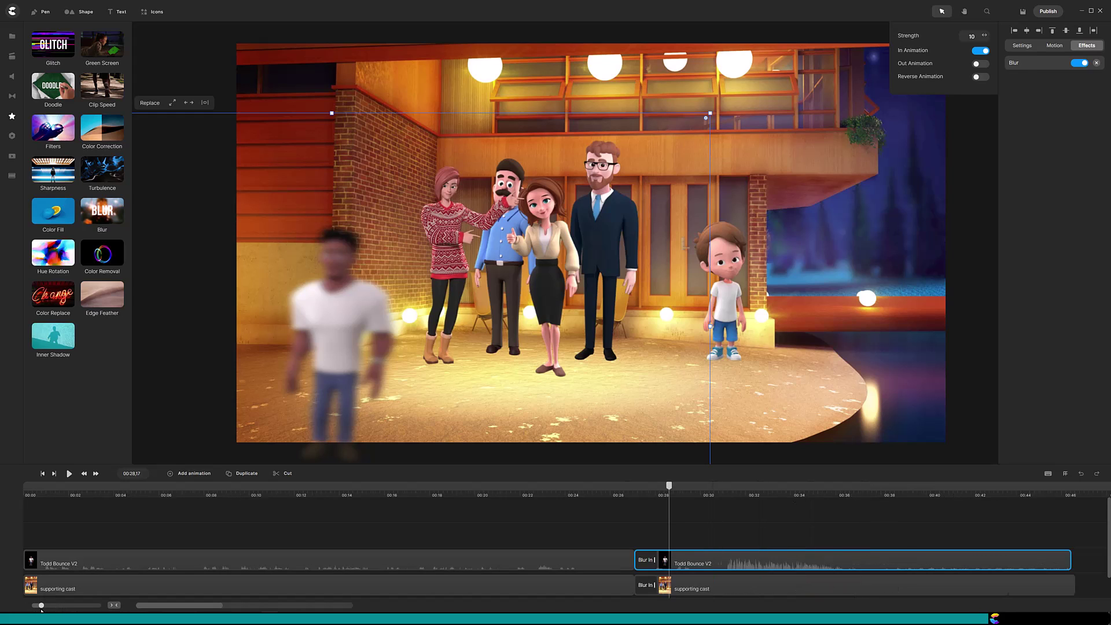
pyautogui.moveTo(598, 488); pyautogui.dragTo(779, 496)
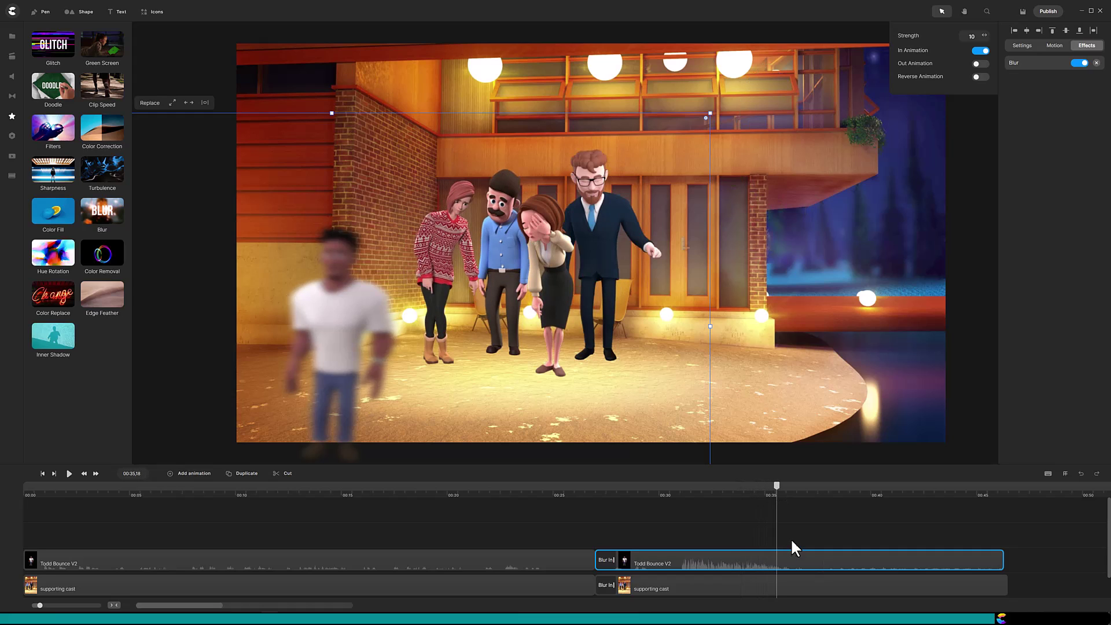
pyautogui.keyDown('shift'); pyautogui.click(809, 582); pyautogui.keyUp('shift')
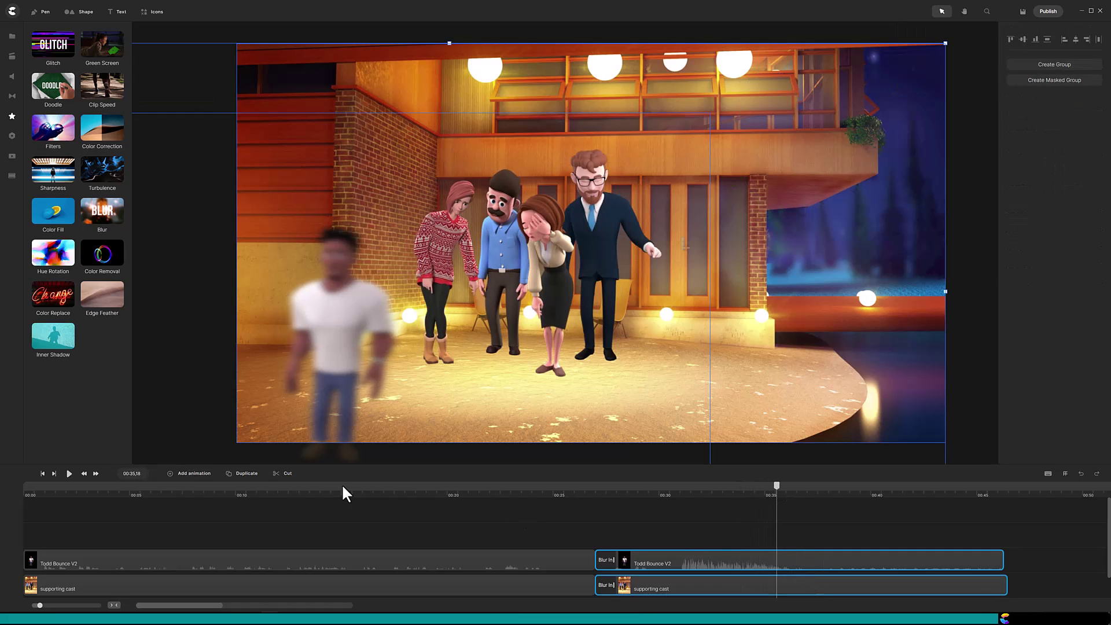
pyautogui.click(287, 475)
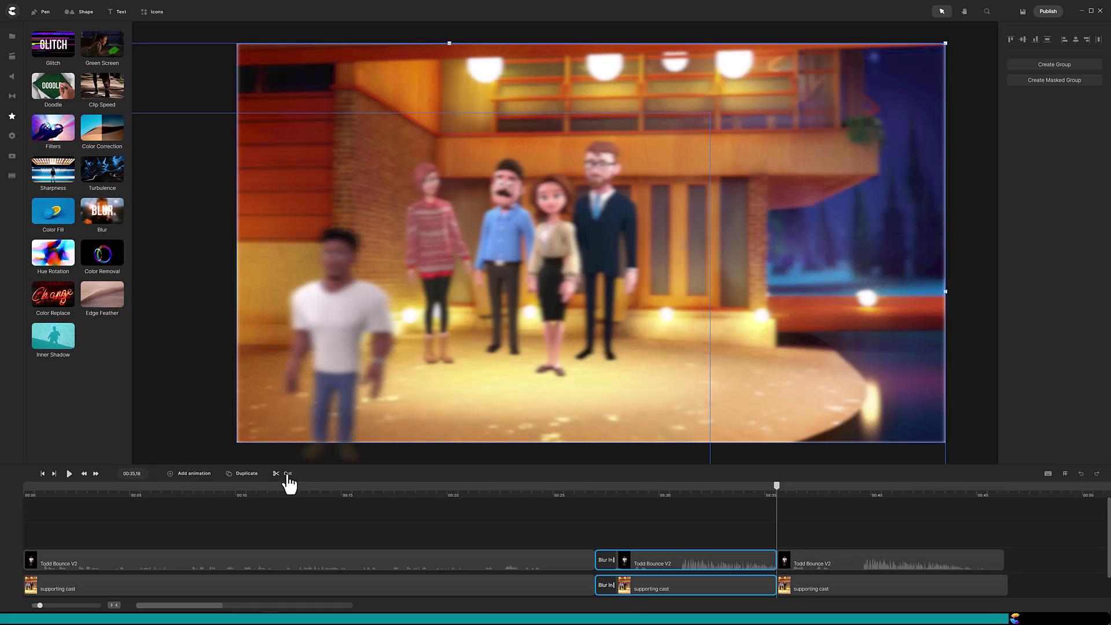
pyautogui.click(805, 564)
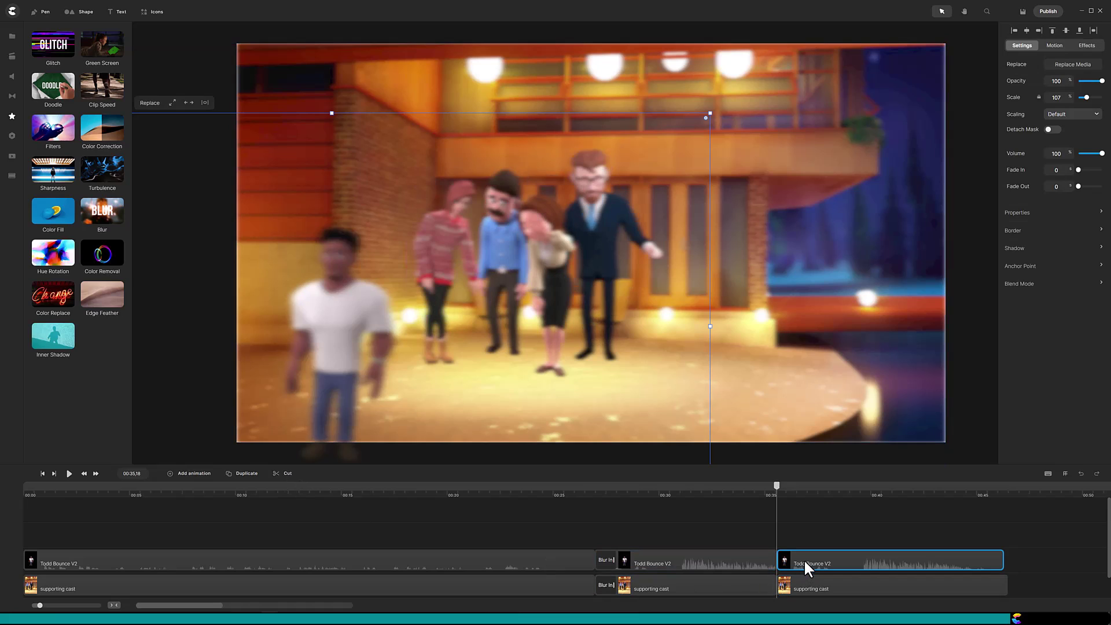
# - Enable Blur In Animation with Reverse on Todd's third clip so he refocuses
pyautogui.click(1086, 45)
pyautogui.click(1015, 65)
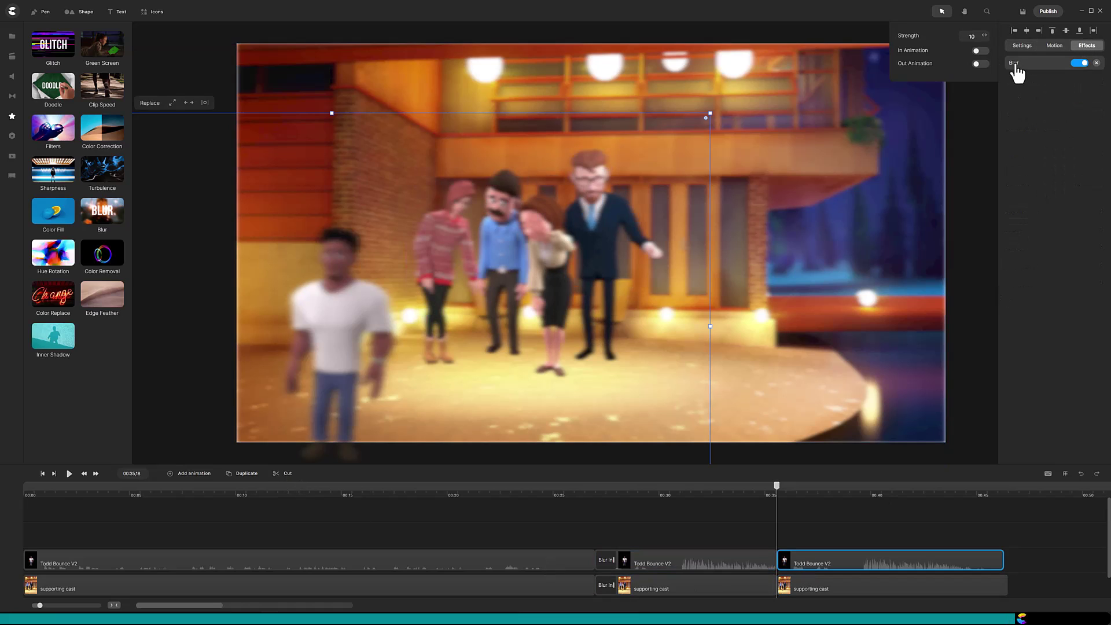
pyautogui.click(983, 51)
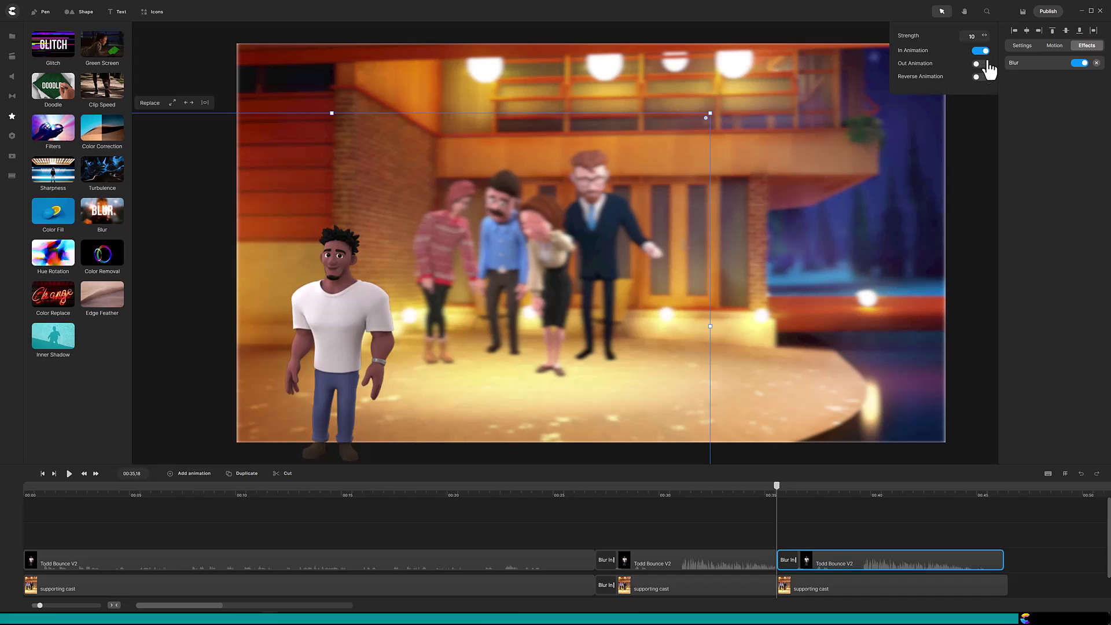
pyautogui.click(983, 77)
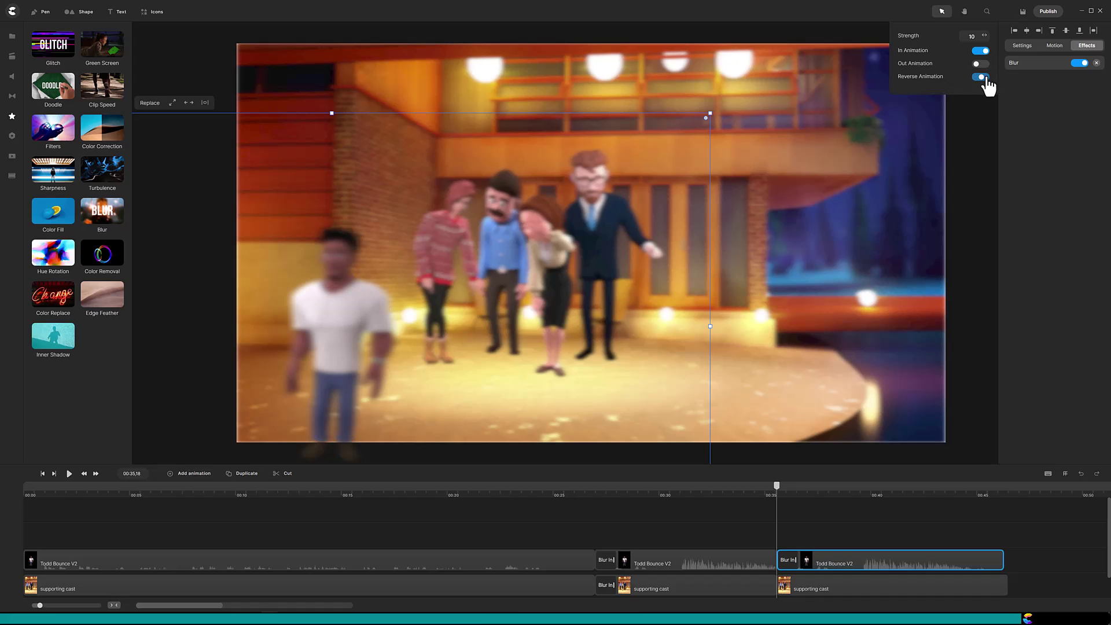
# - Enable Blur In Animation without Reverse on the third supporting cast clip
pyautogui.click(821, 589)
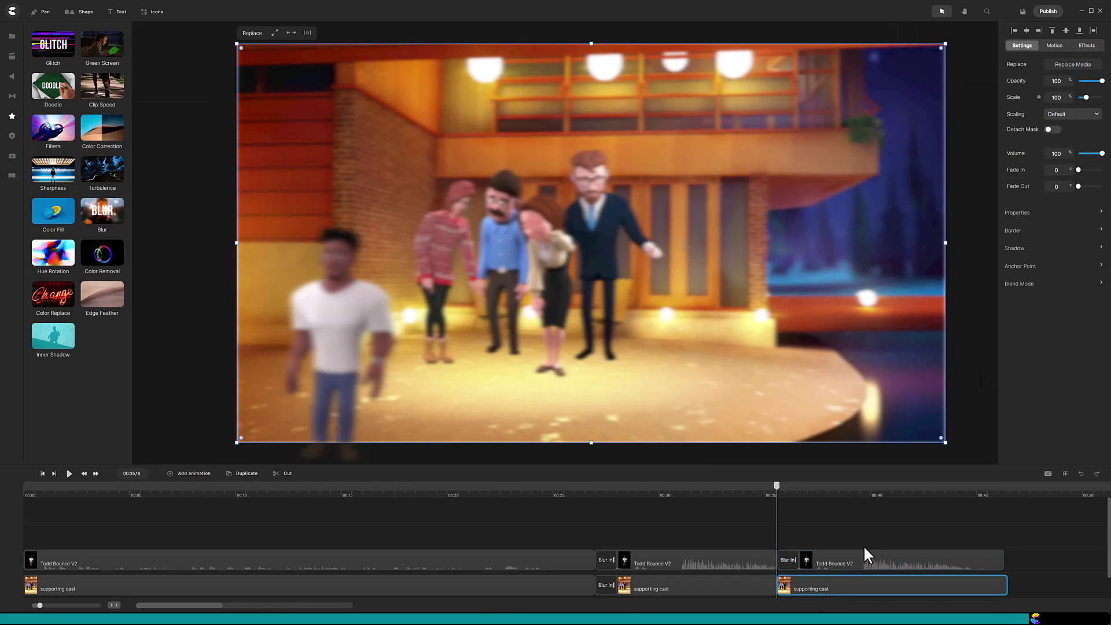
pyautogui.click(1086, 45)
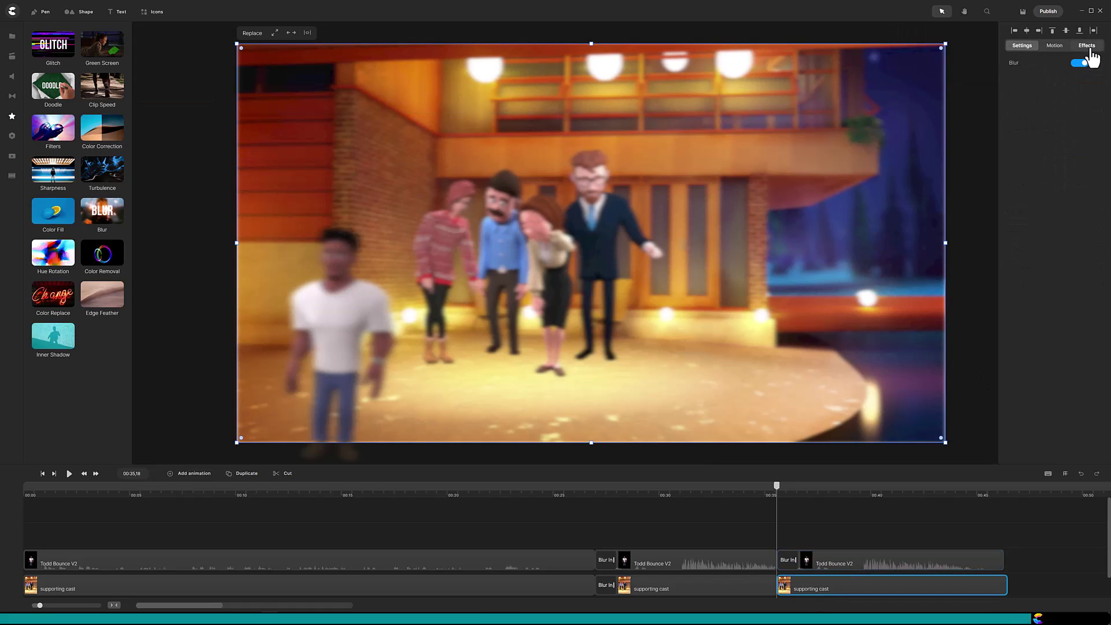
pyautogui.click(1014, 68)
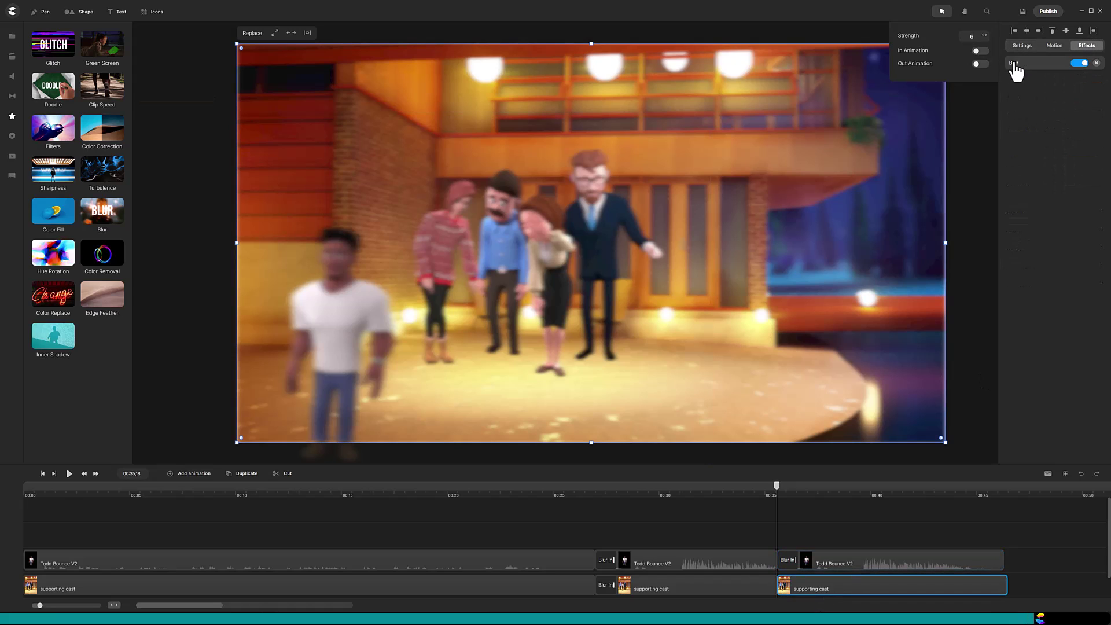
pyautogui.click(980, 50)
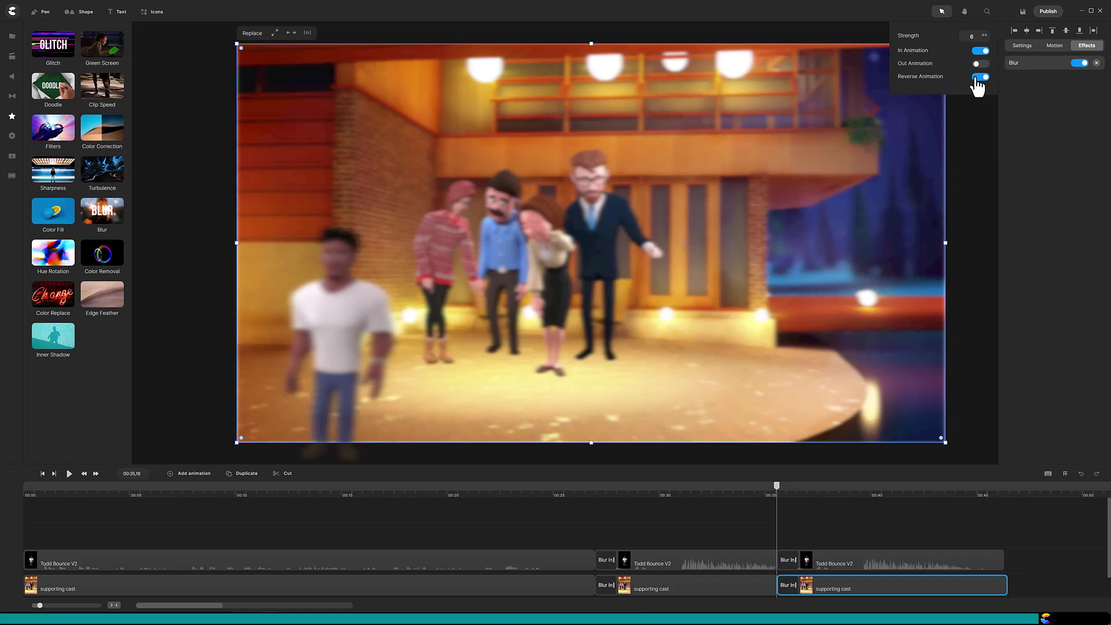
pyautogui.click(977, 77)
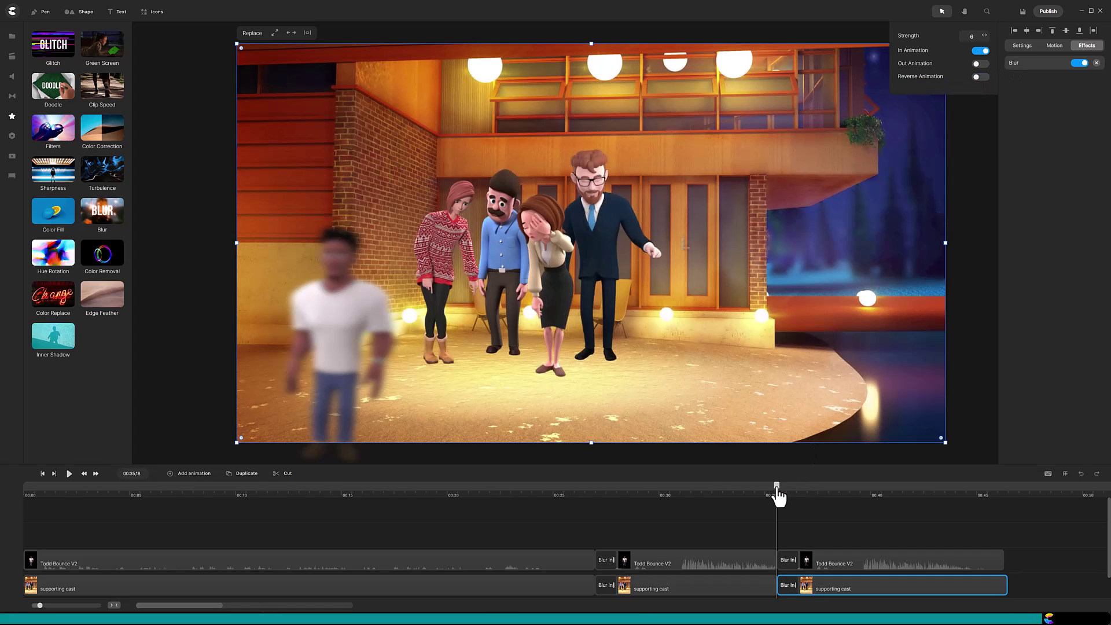
pyautogui.moveTo(777, 491); pyautogui.dragTo(810, 496)
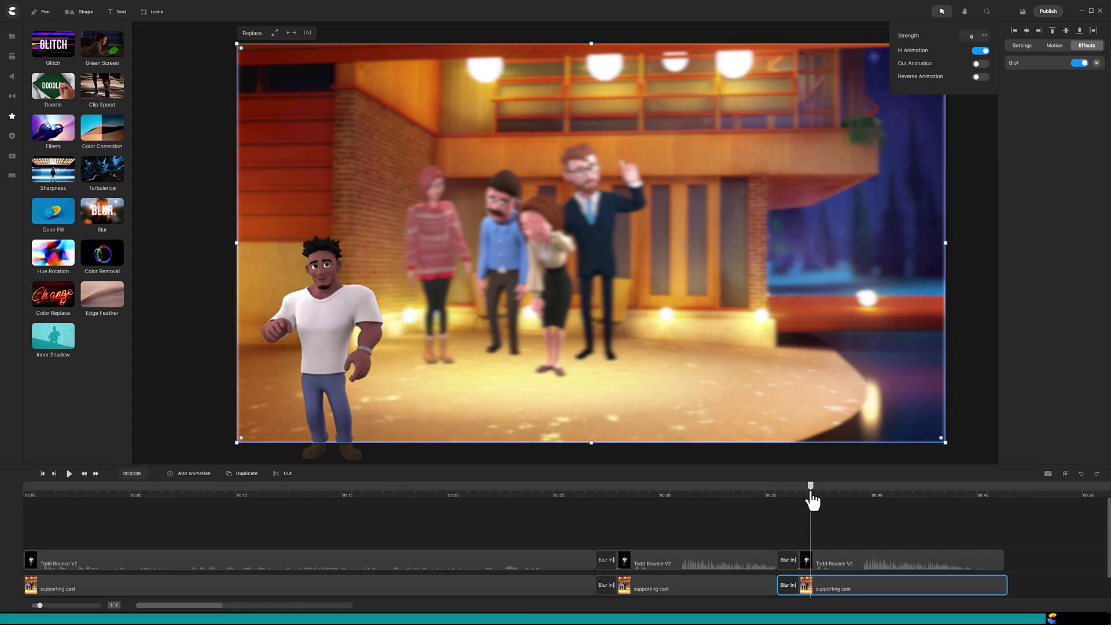
pyautogui.click(553, 494)
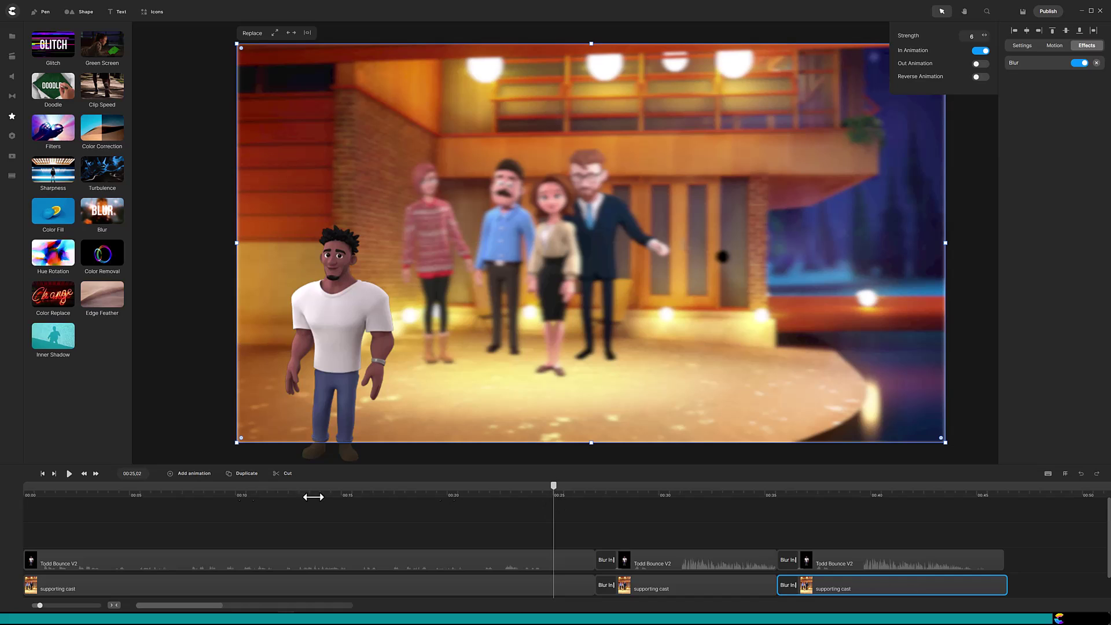
pyautogui.click(69, 473)
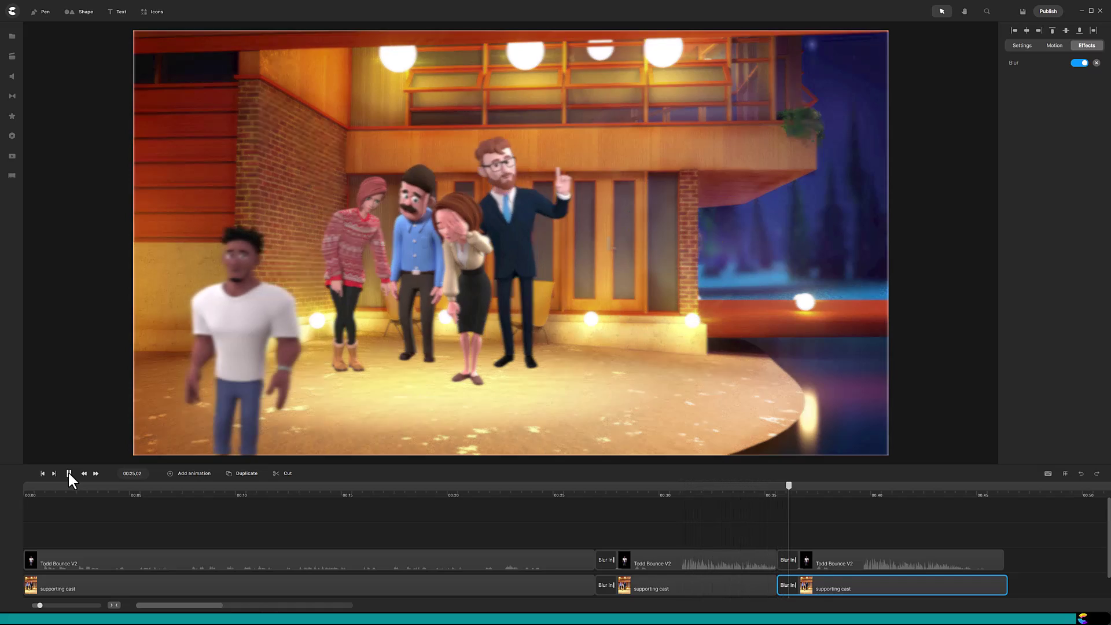
pyautogui.click(69, 473)
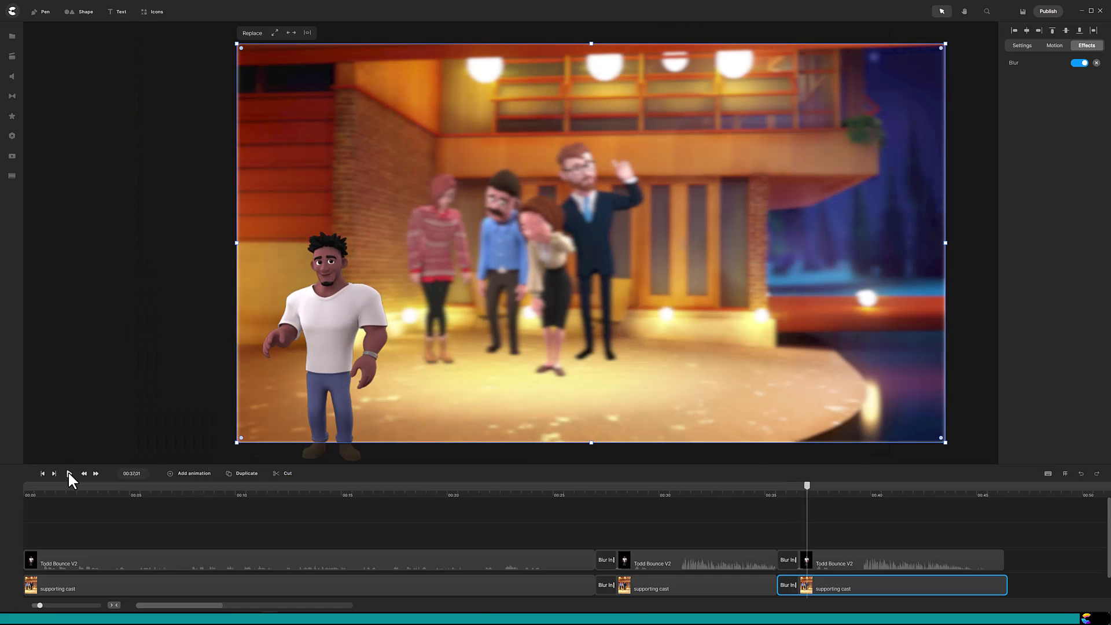